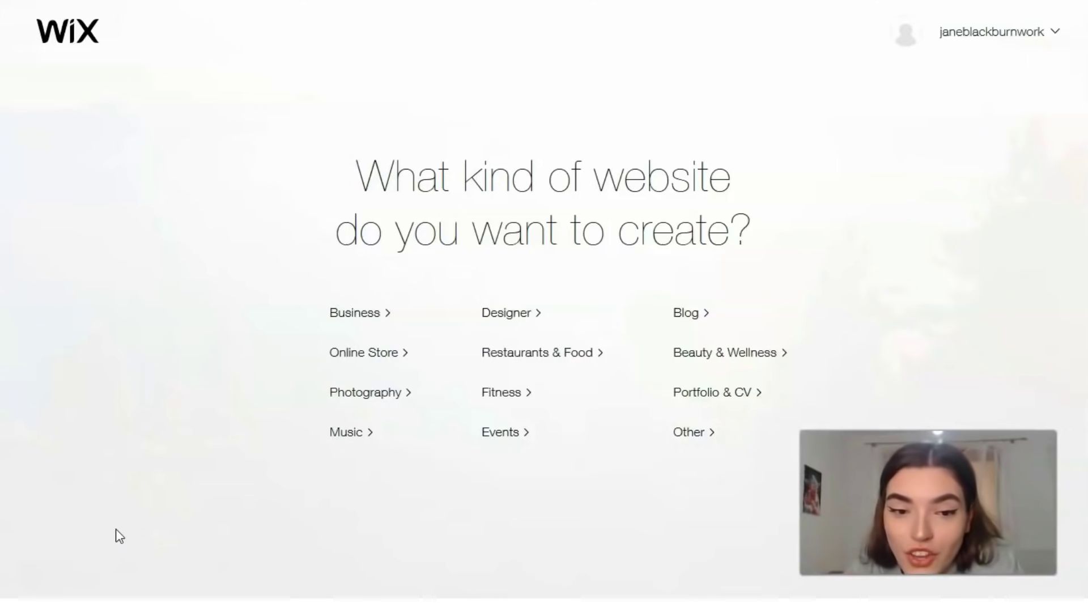
# Choose Designer as the website type and opt to start from a ready-made template.
pyautogui.click(34, 575)
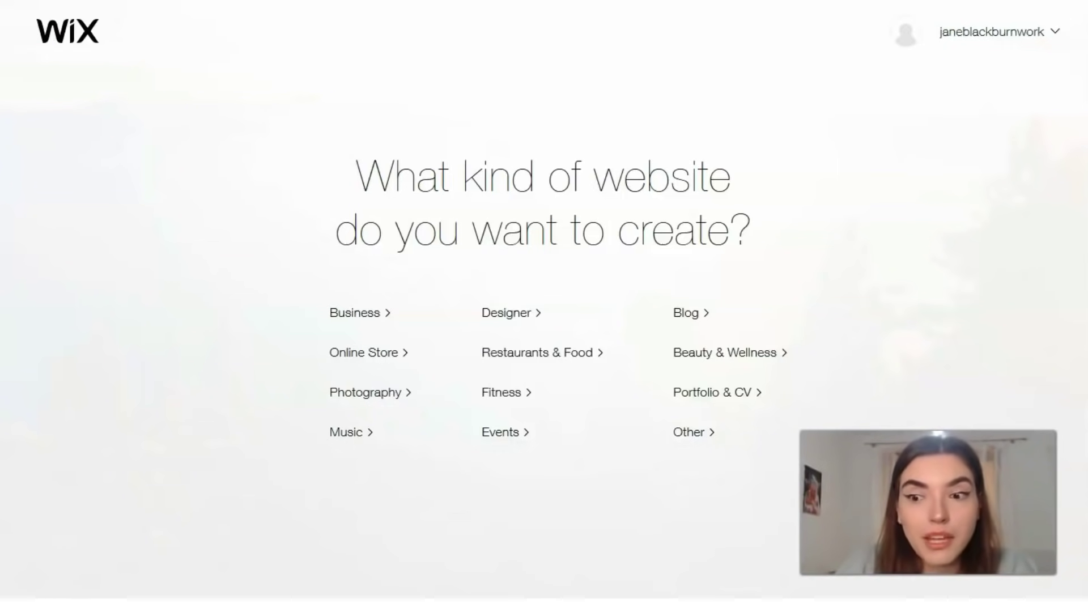
pyautogui.click(508, 316)
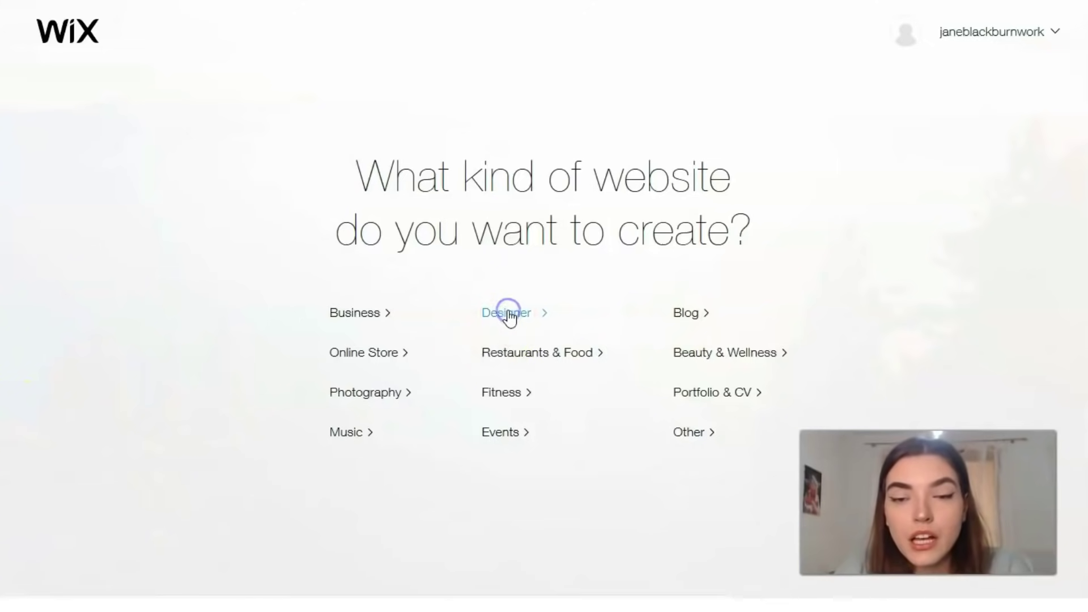
pyautogui.click(500, 323)
pyautogui.click(271, 411)
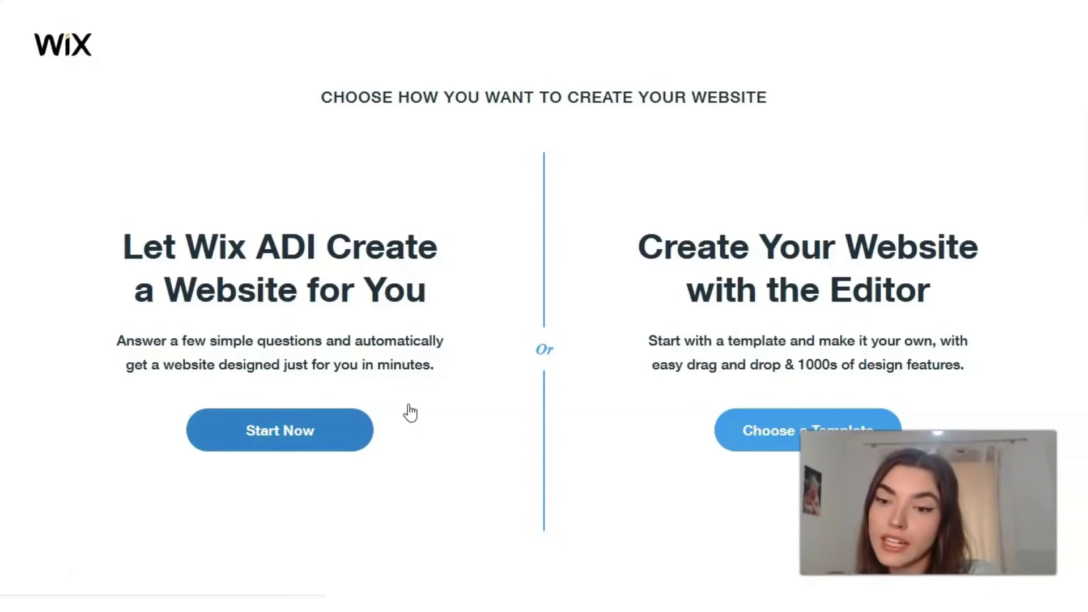
pyautogui.click(750, 436)
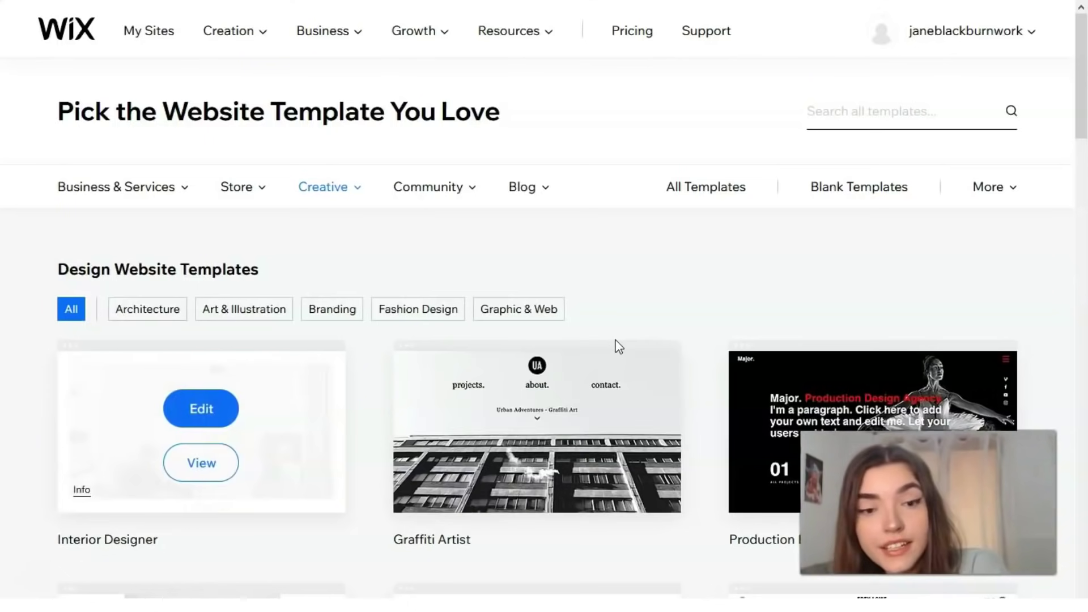
# Preview the Interior Designer template and open its full demo.
pyautogui.click(202, 462)
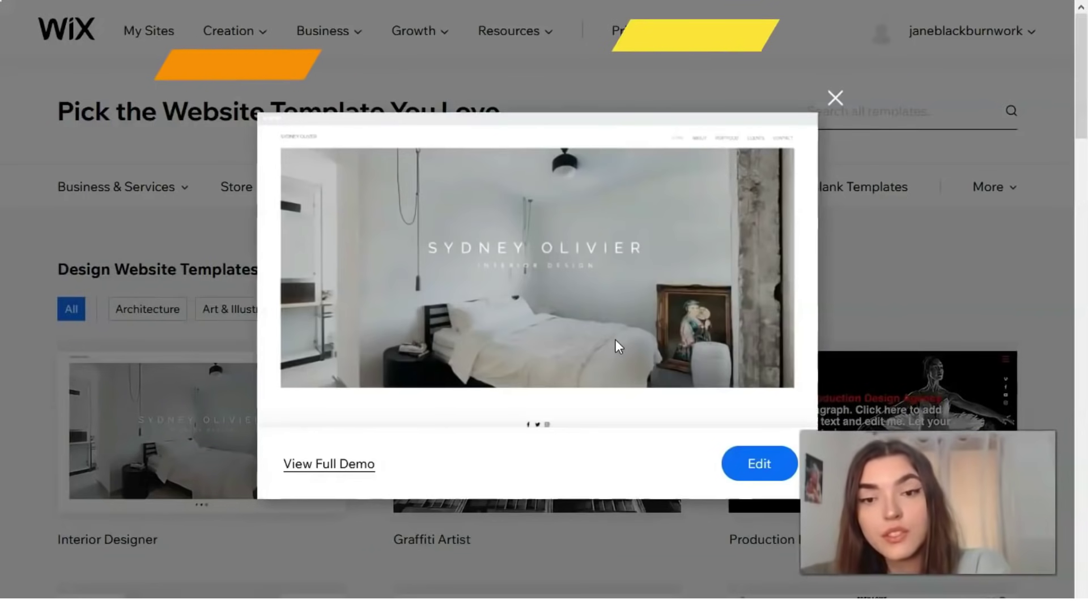
pyautogui.scroll(-2, 617, 346)
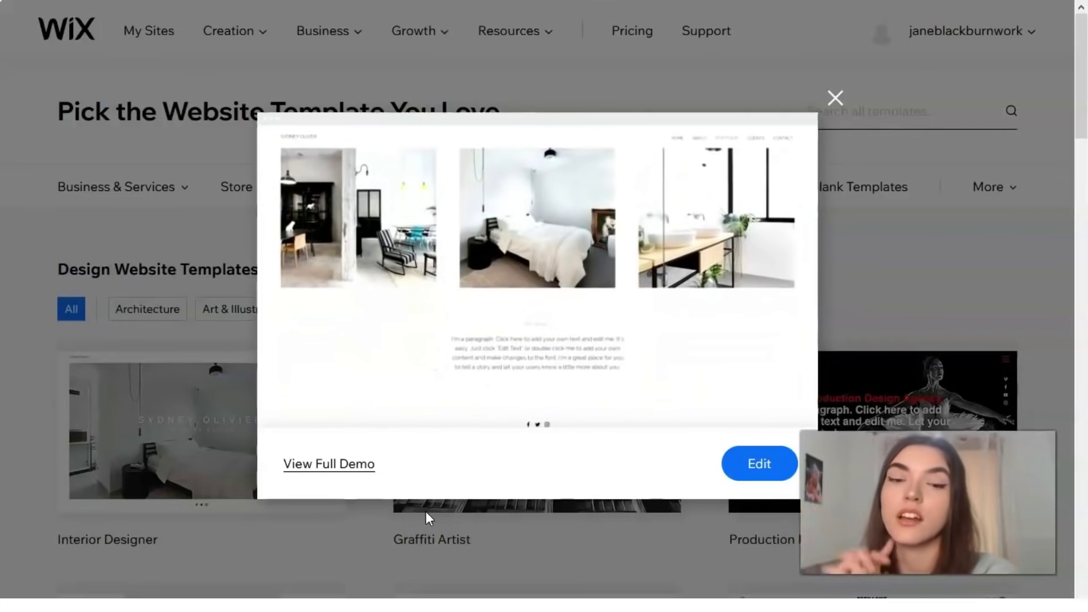
pyautogui.click(359, 464)
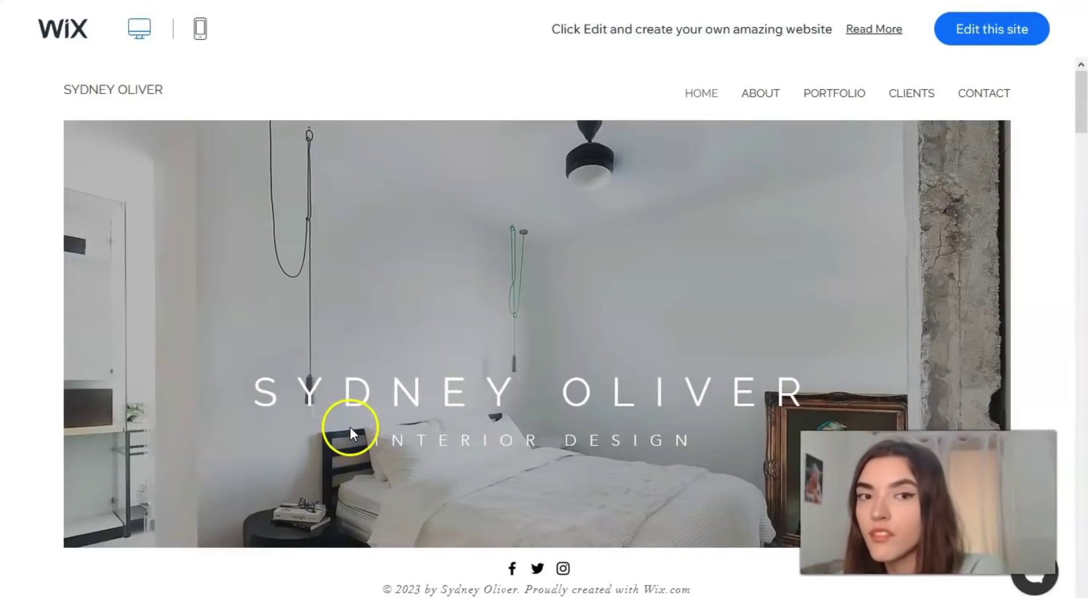
# Scroll down through the Interior Designer demo's sections and back up.
pyautogui.scroll(-3, 403, 357)
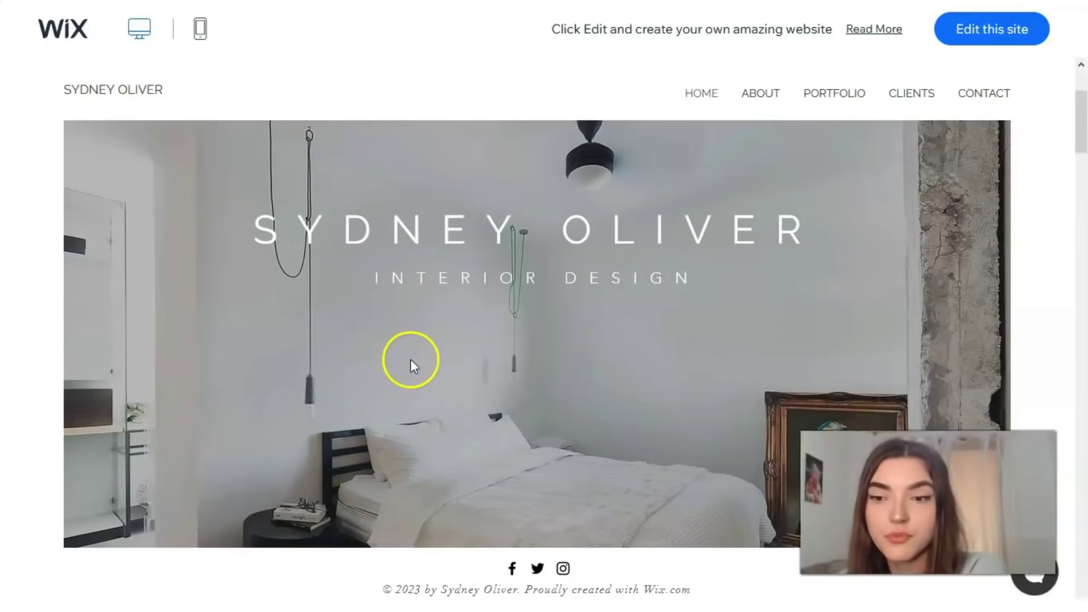
pyautogui.scroll(-10, 413, 363)
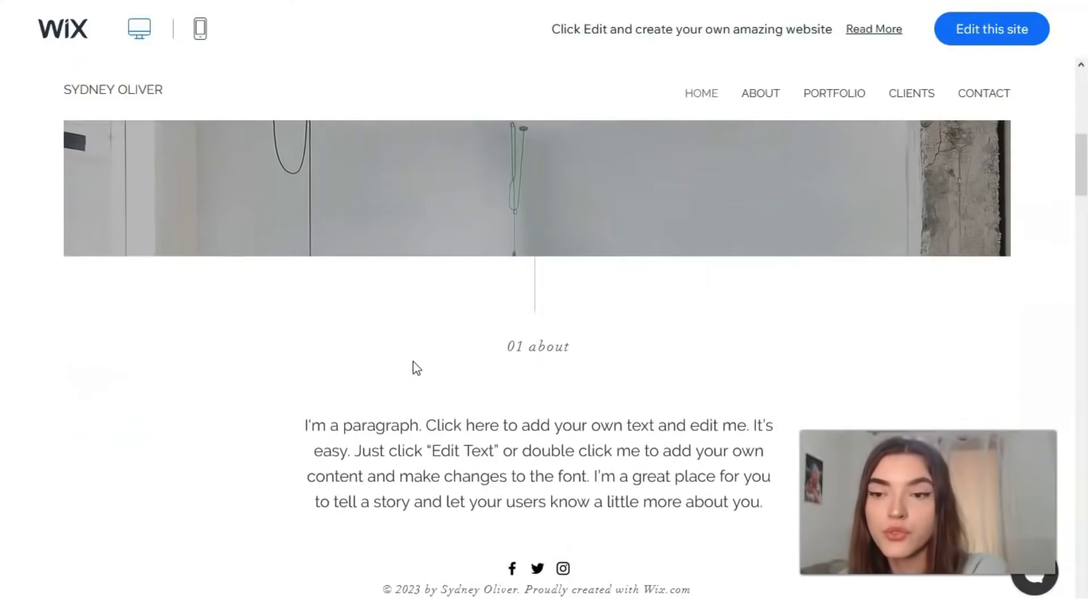
pyautogui.scroll(-10, 411, 364)
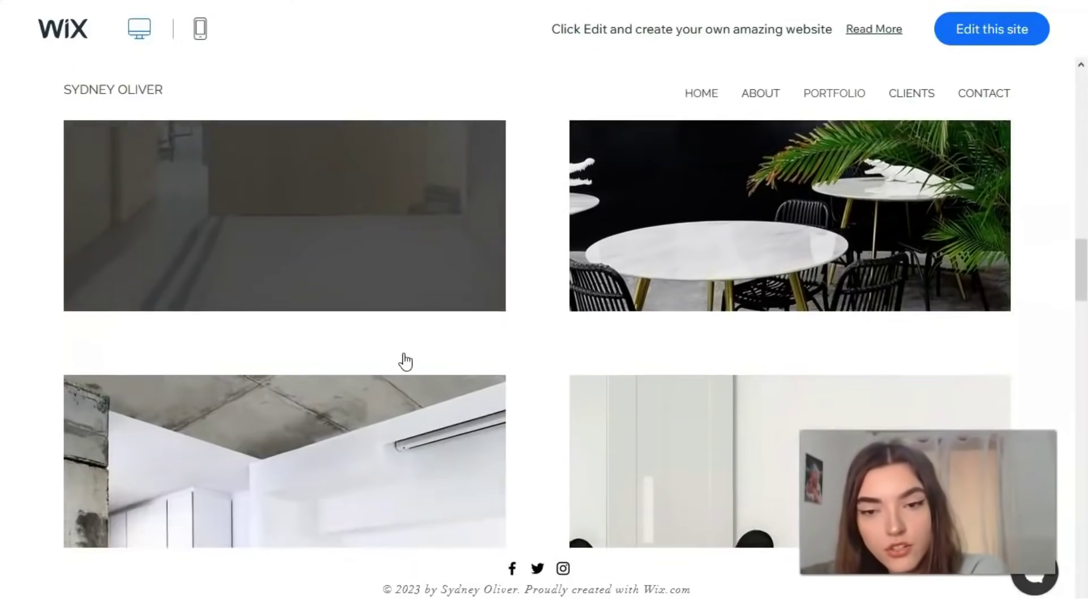
pyautogui.scroll(-8, 404, 361)
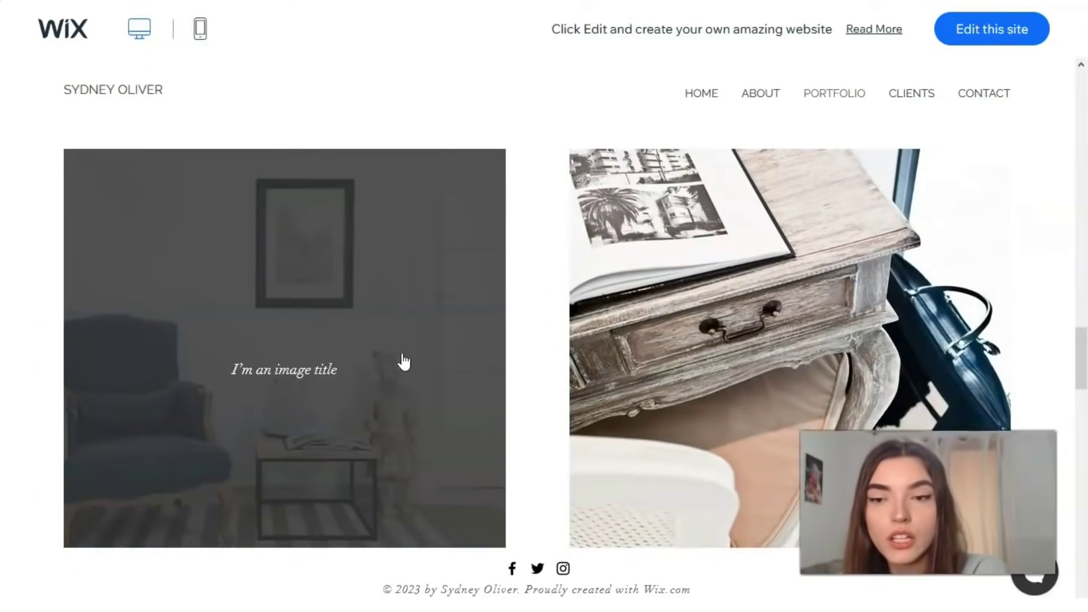
pyautogui.scroll(-3, 402, 361)
pyautogui.scroll(-4, 783, 348)
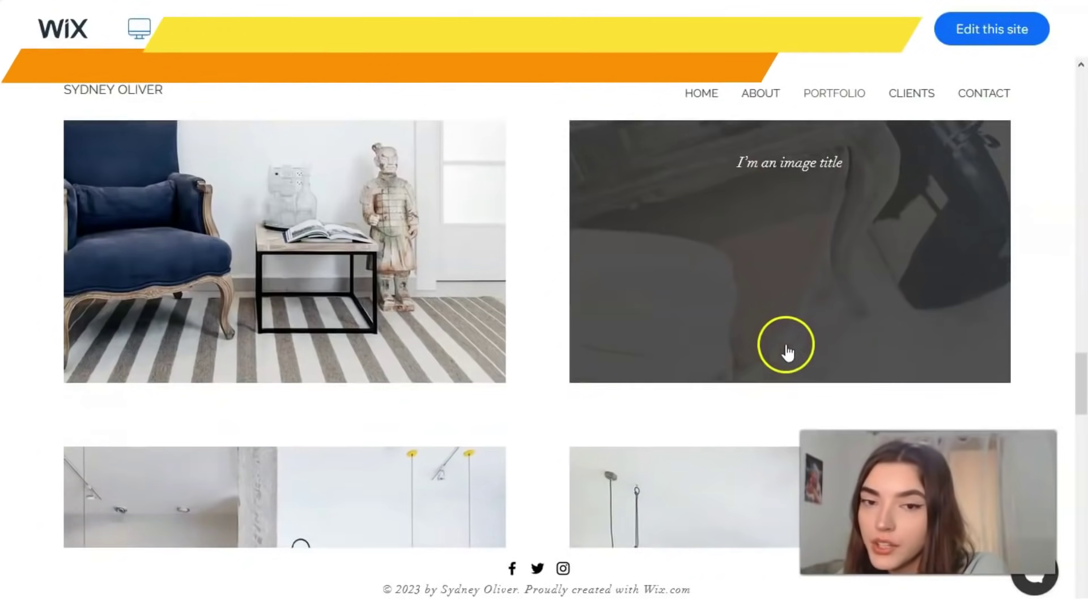
pyautogui.scroll(-7, 740, 344)
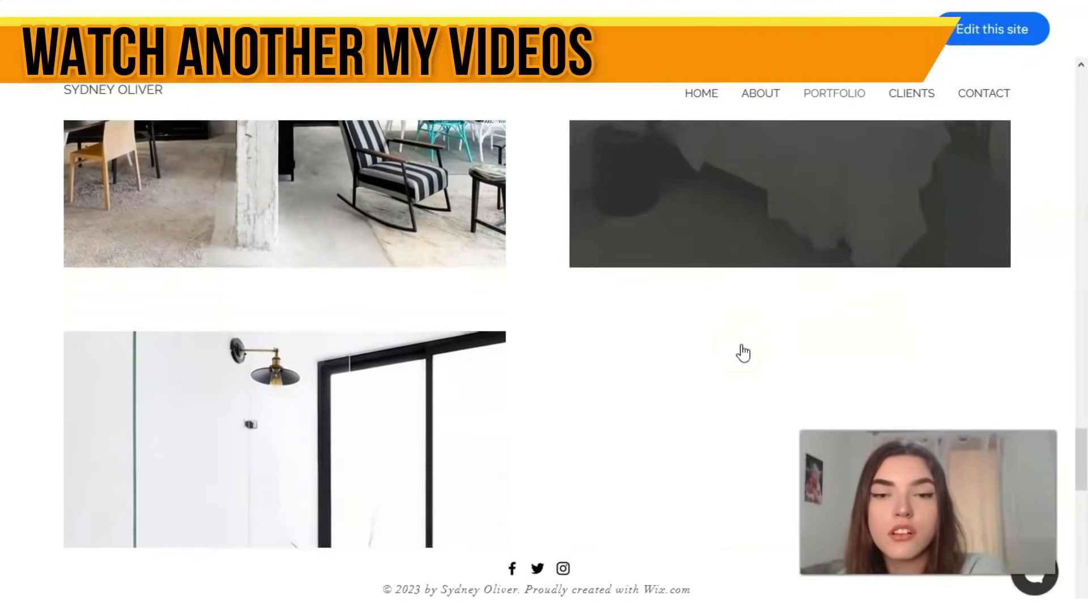
pyautogui.scroll(-10, 742, 348)
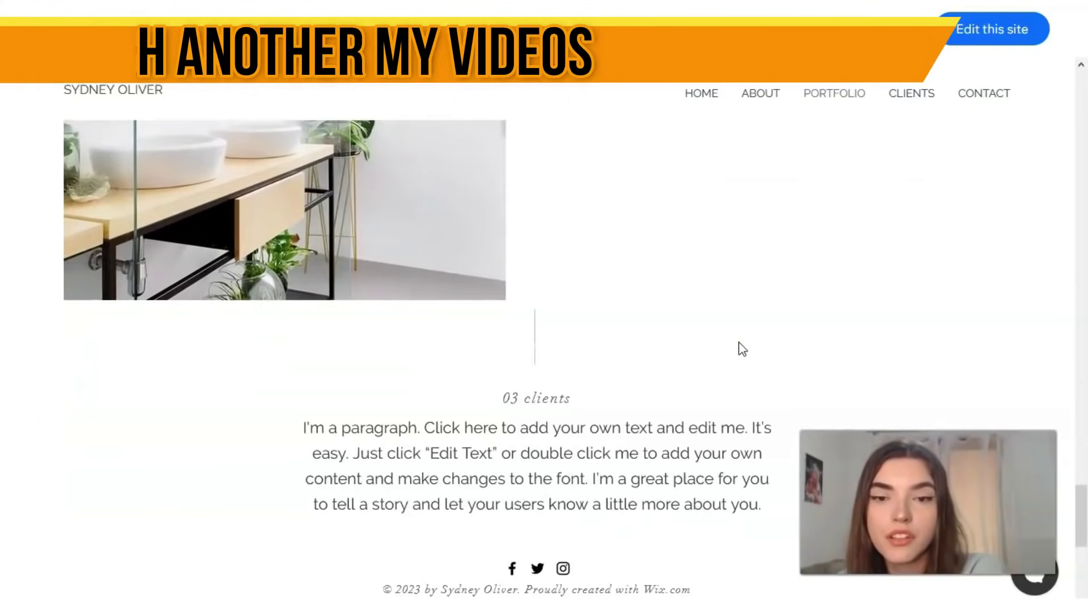
pyautogui.scroll(-1, 742, 347)
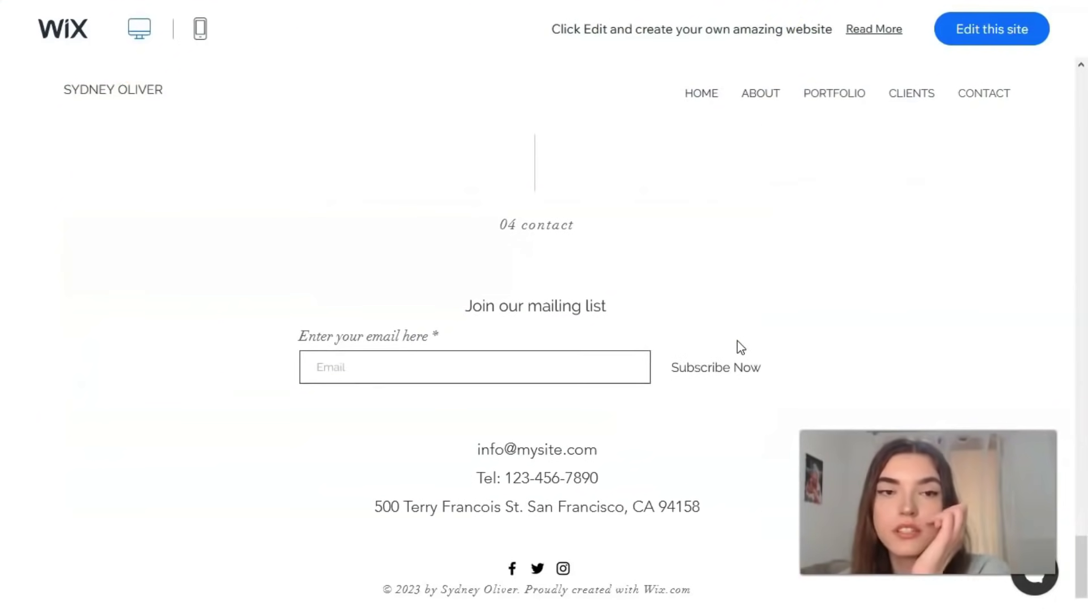
pyautogui.scroll(7, 741, 347)
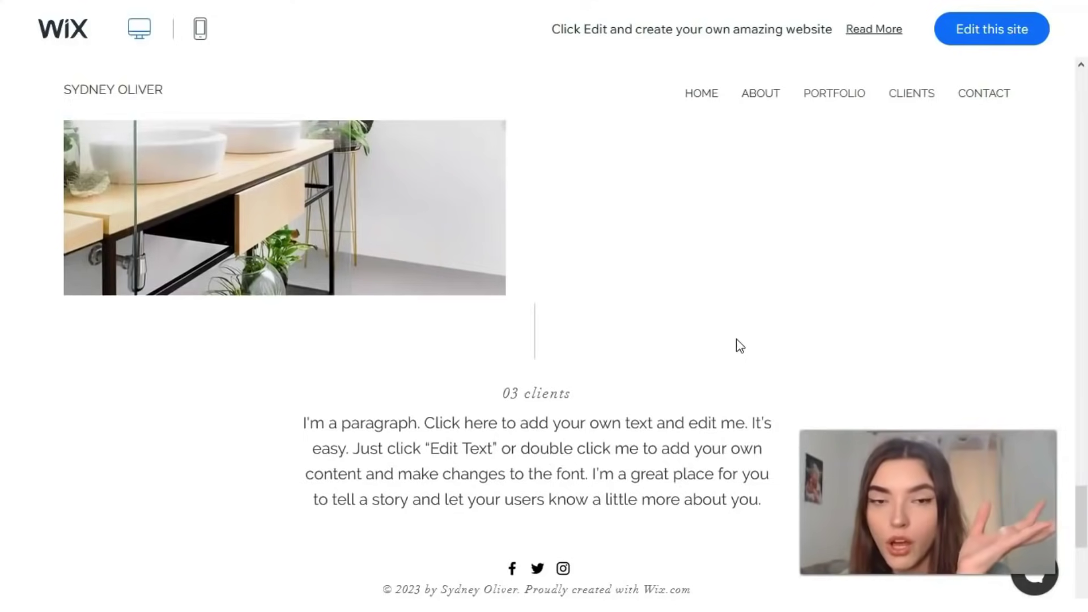
pyautogui.scroll(10, 741, 347)
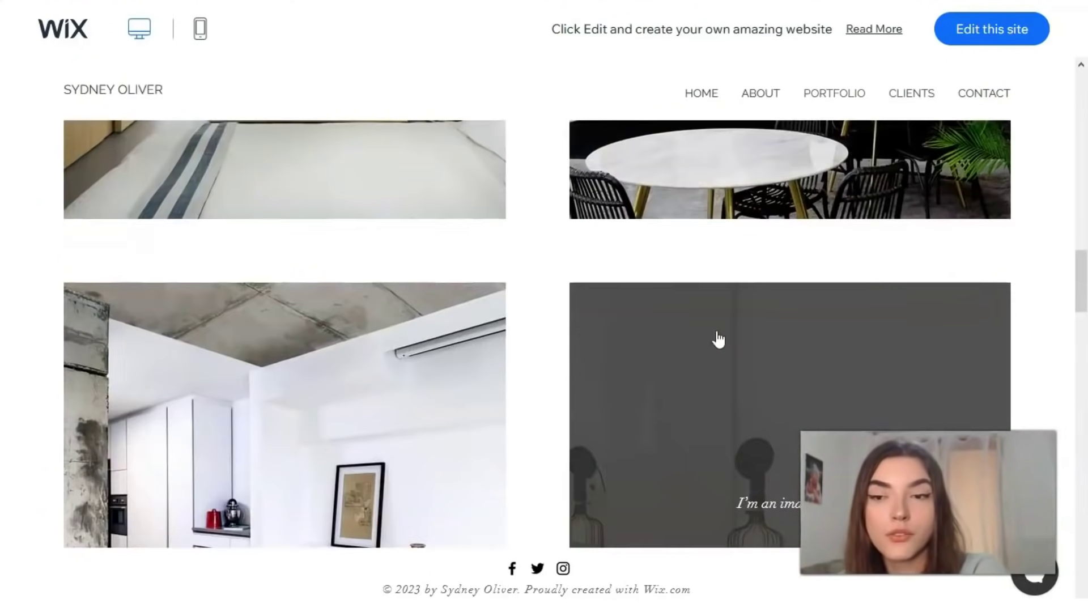
pyautogui.scroll(10, 718, 339)
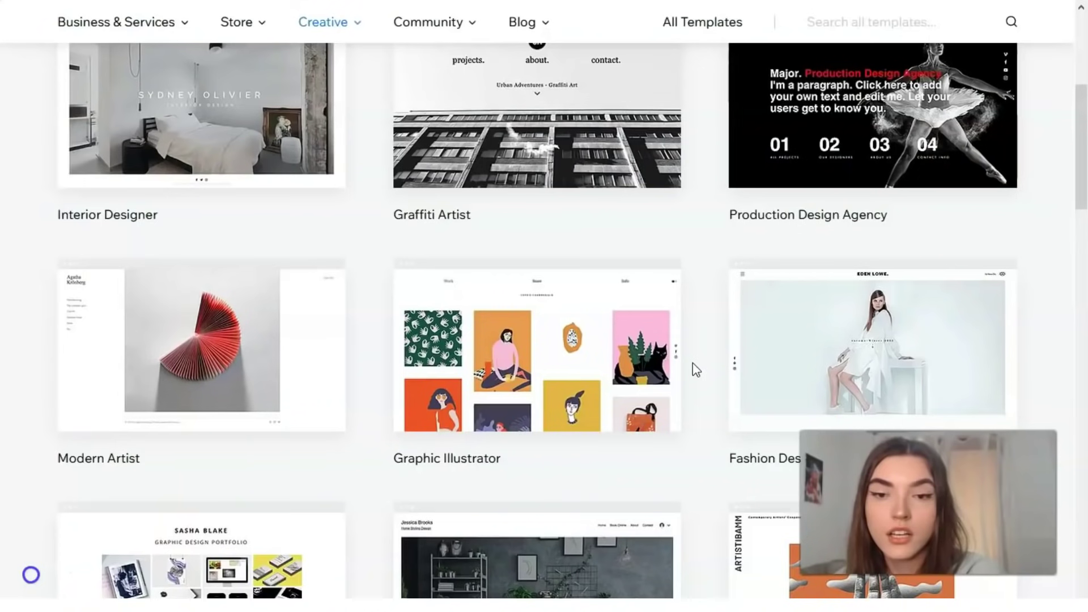
pyautogui.moveTo(631, 352)
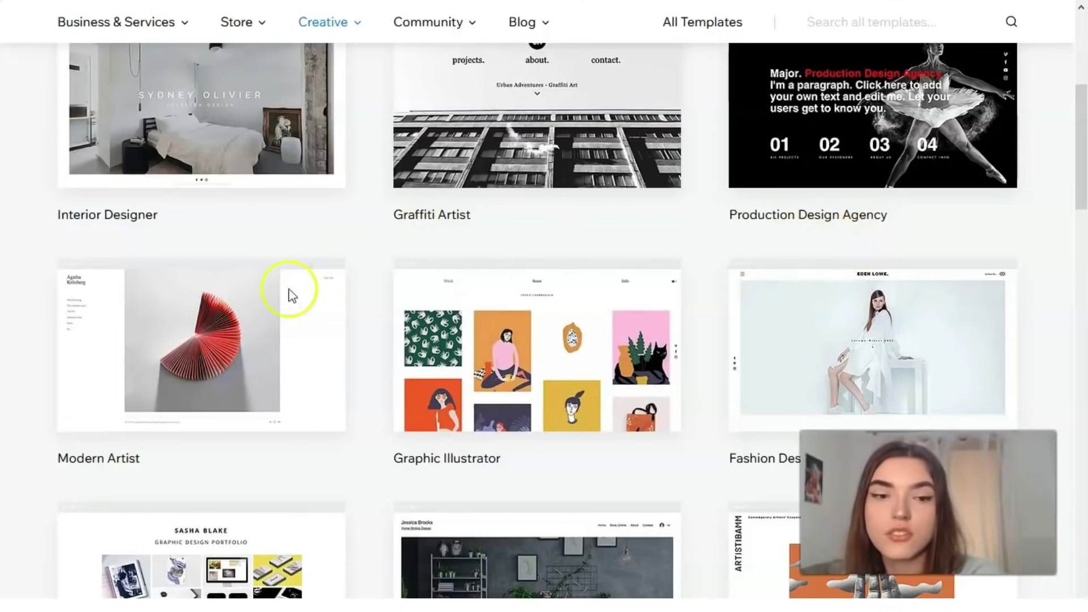
pyautogui.scroll(-3, 419, 357)
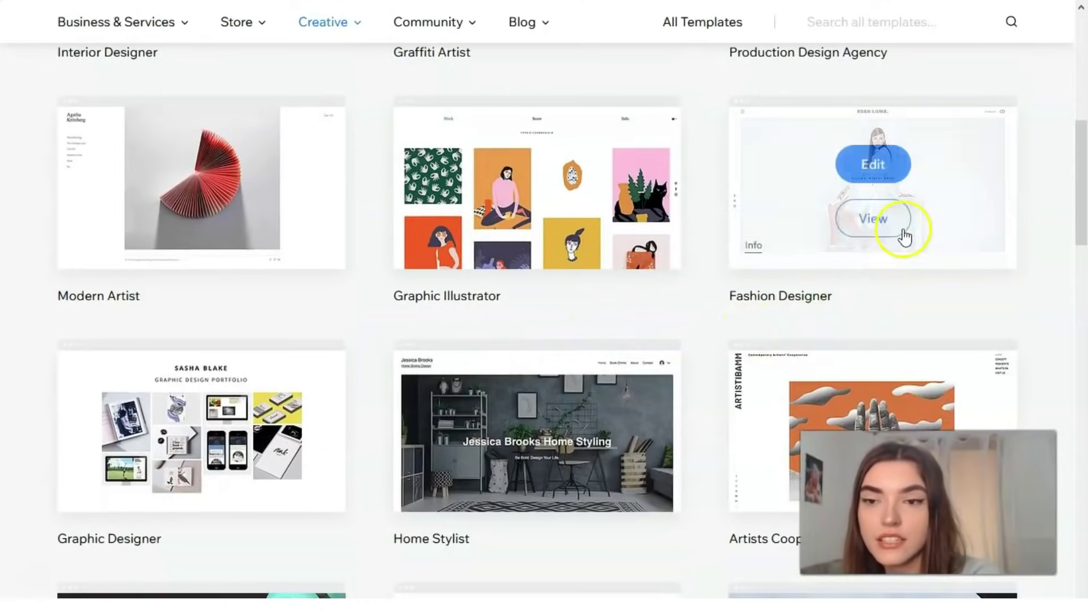
pyautogui.click(888, 220)
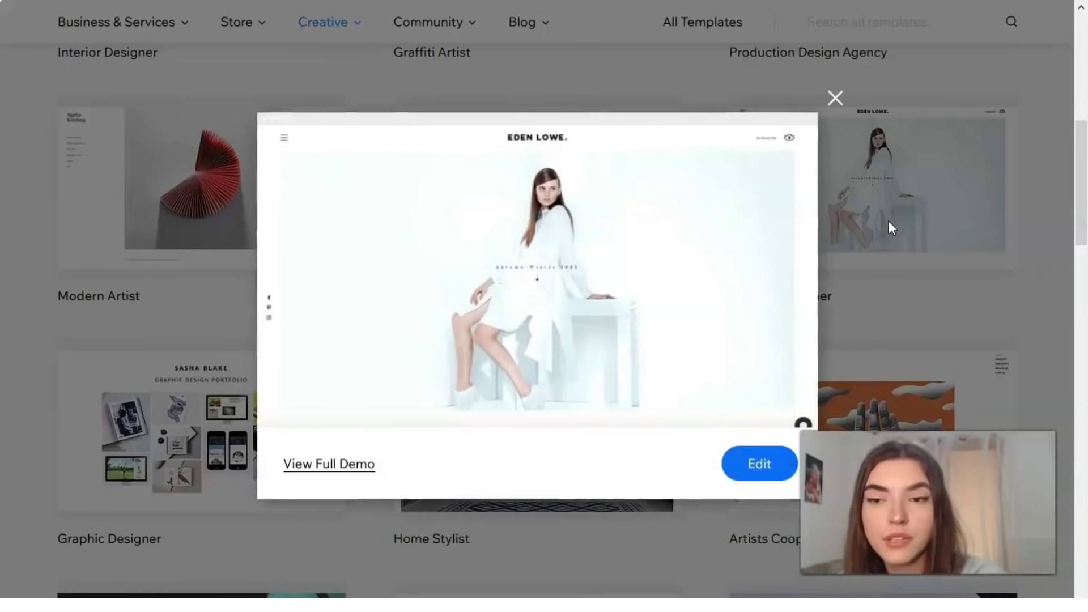
pyautogui.click(294, 461)
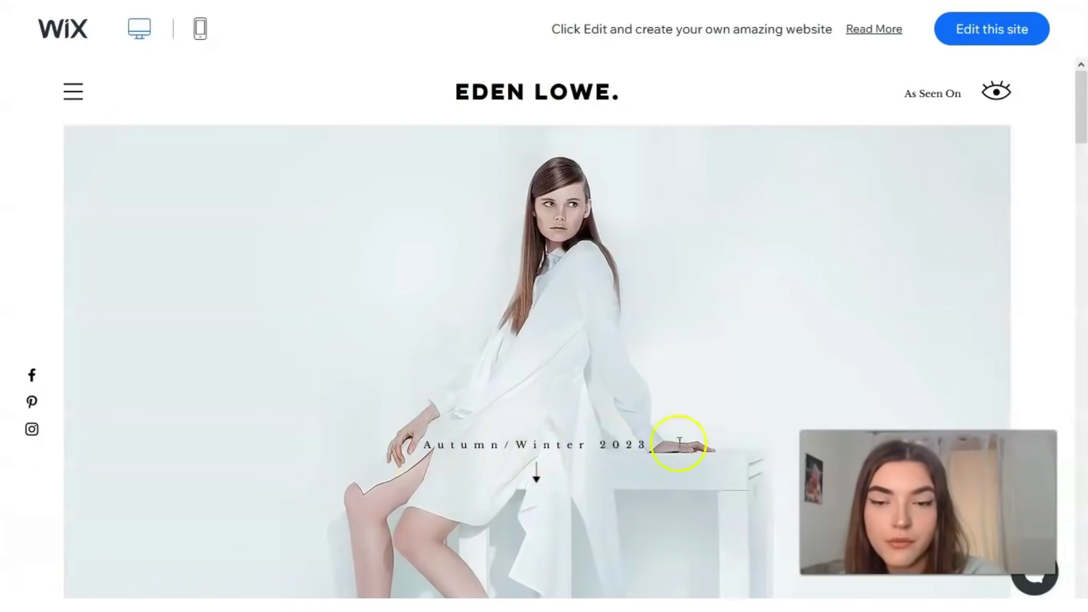
pyautogui.click(537, 473)
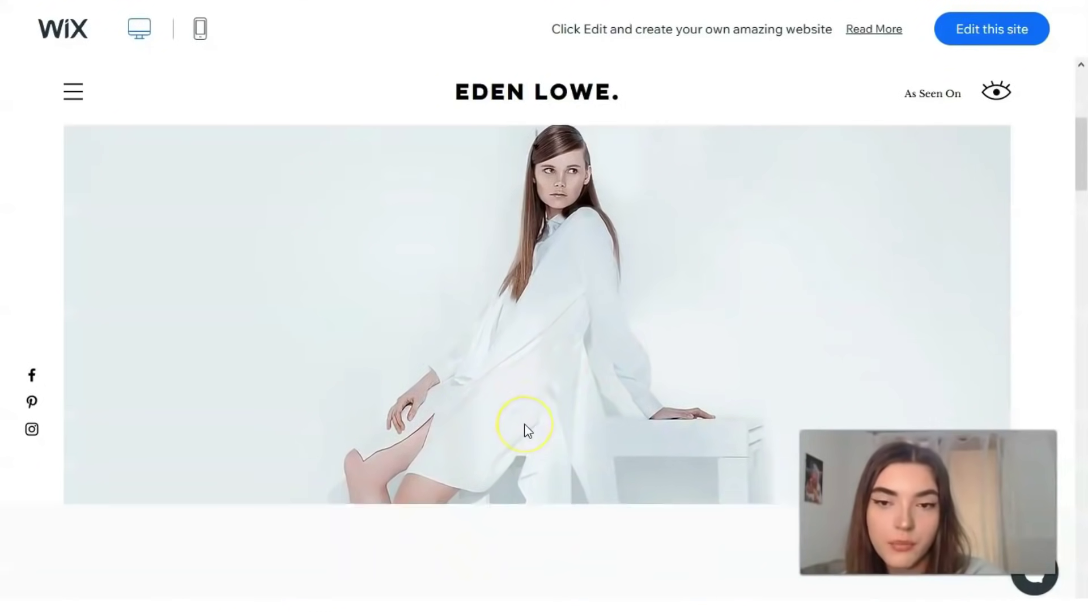
pyautogui.scroll(5, 522, 429)
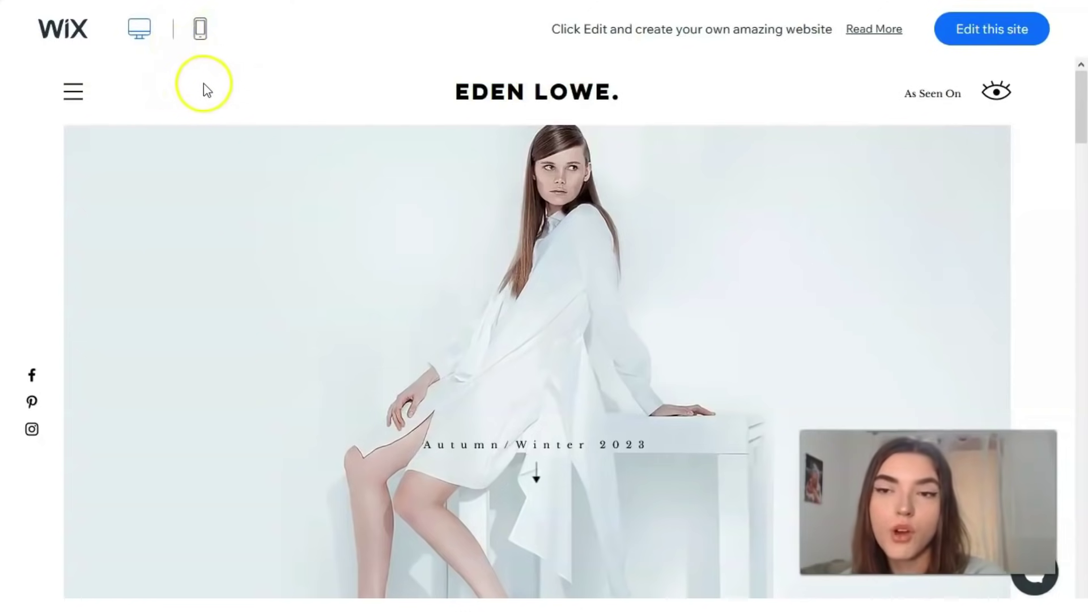
pyautogui.scroll(-10, 444, 178)
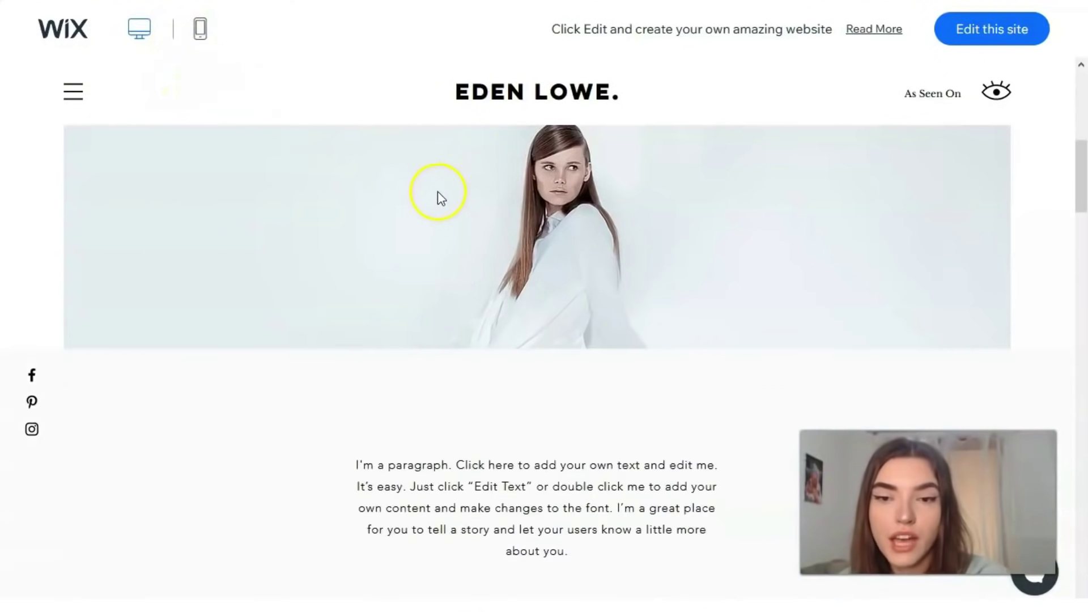
pyautogui.scroll(-6, 442, 207)
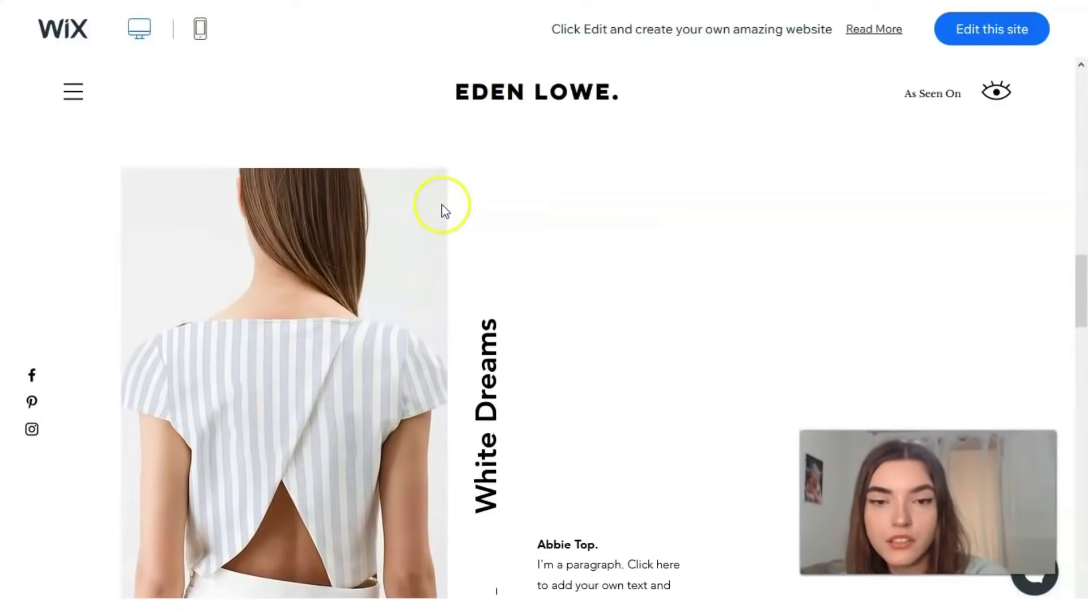
pyautogui.scroll(6, 423, 151)
pyautogui.scroll(3, 377, 296)
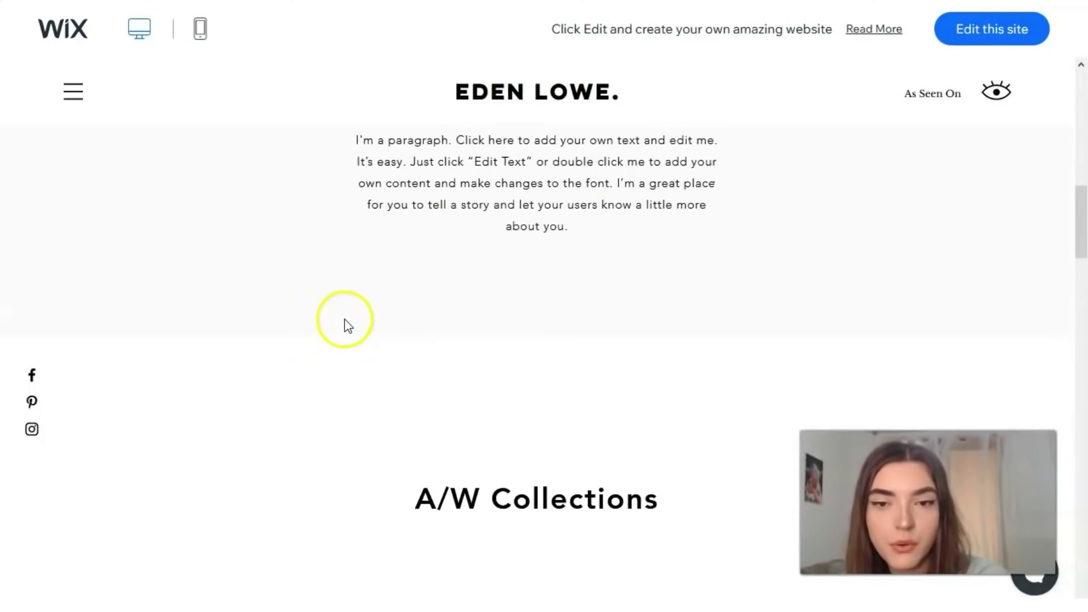
pyautogui.scroll(-8, 345, 323)
pyautogui.scroll(-10, 351, 317)
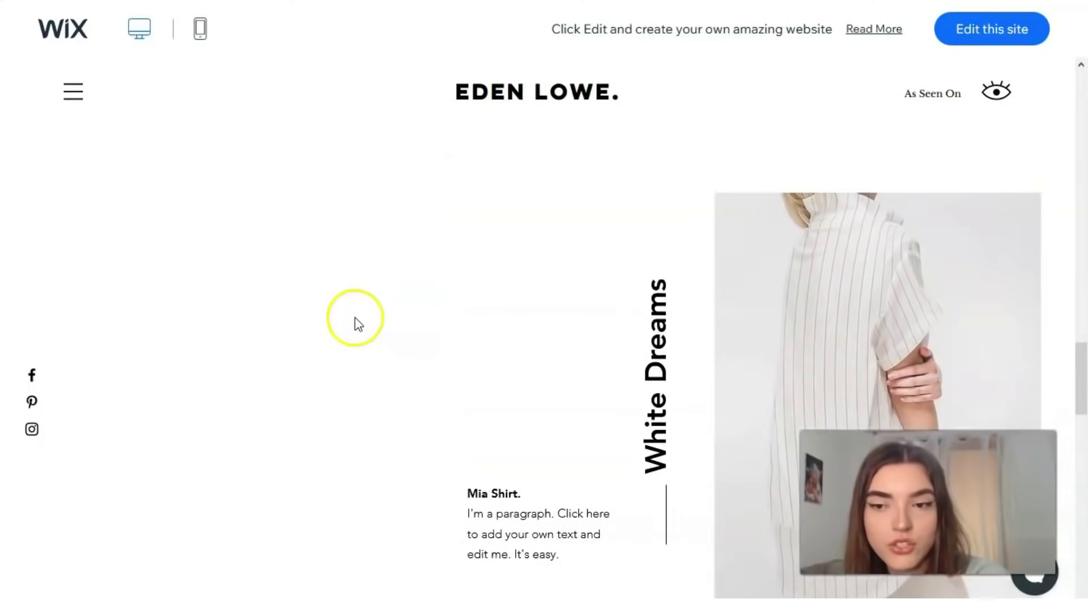
pyautogui.scroll(-4, 811, 306)
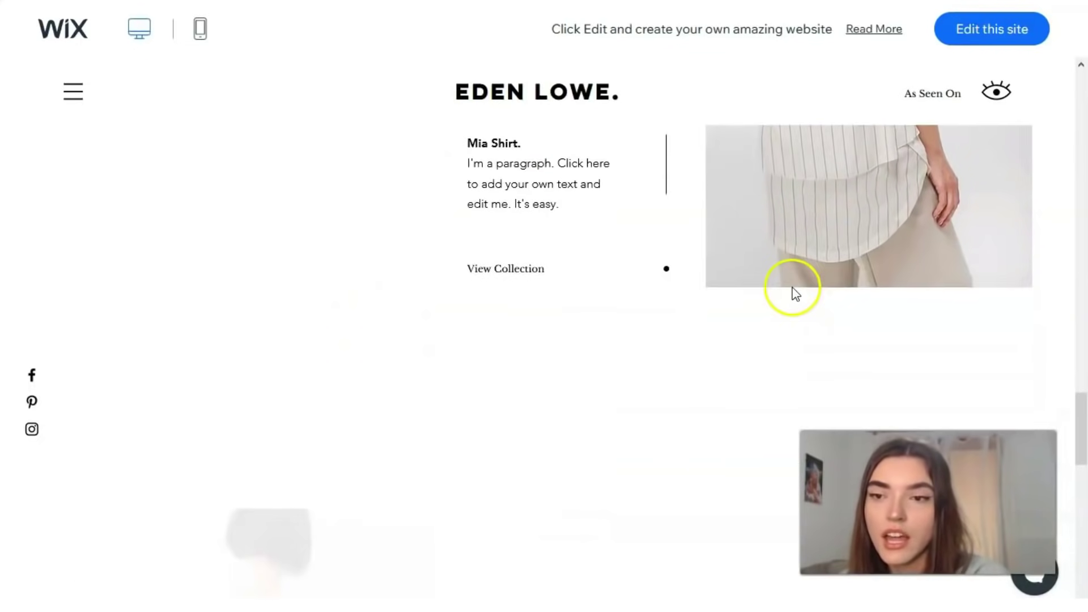
pyautogui.scroll(-7, 792, 289)
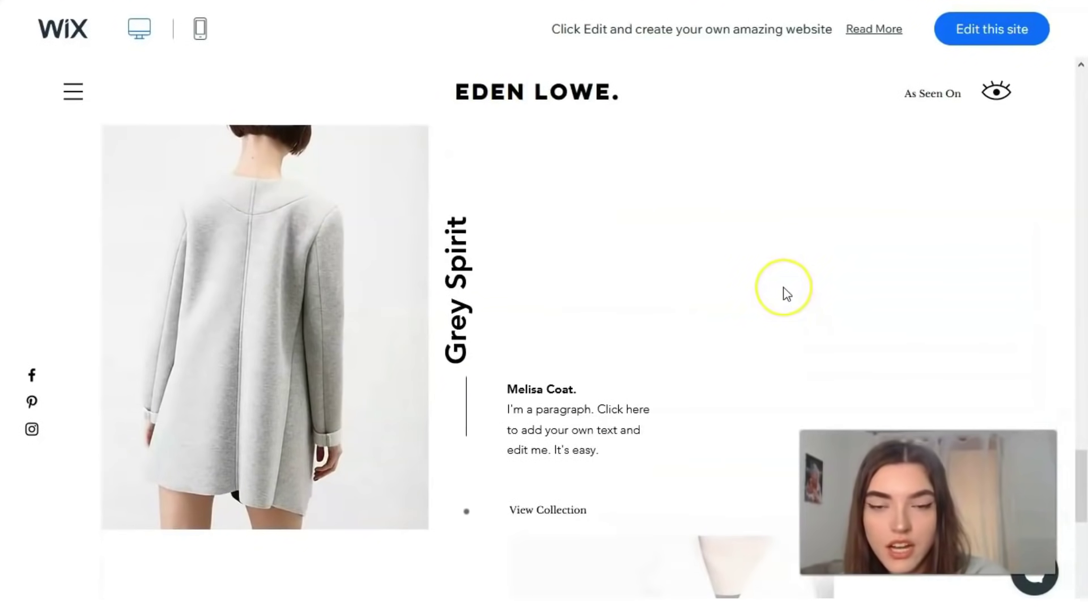
pyautogui.scroll(-5, 785, 289)
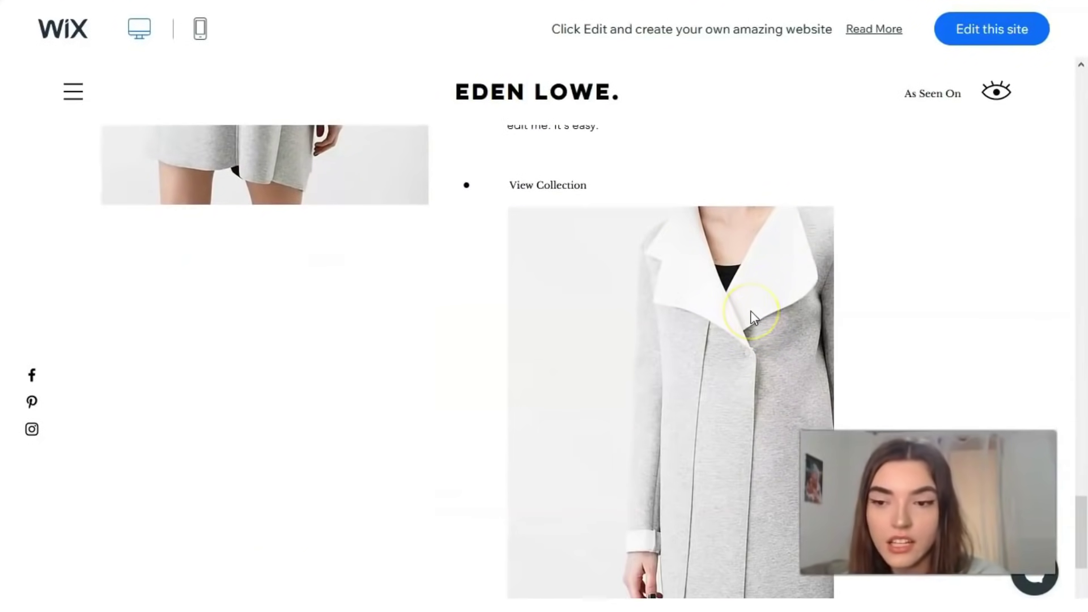
pyautogui.scroll(-4, 763, 319)
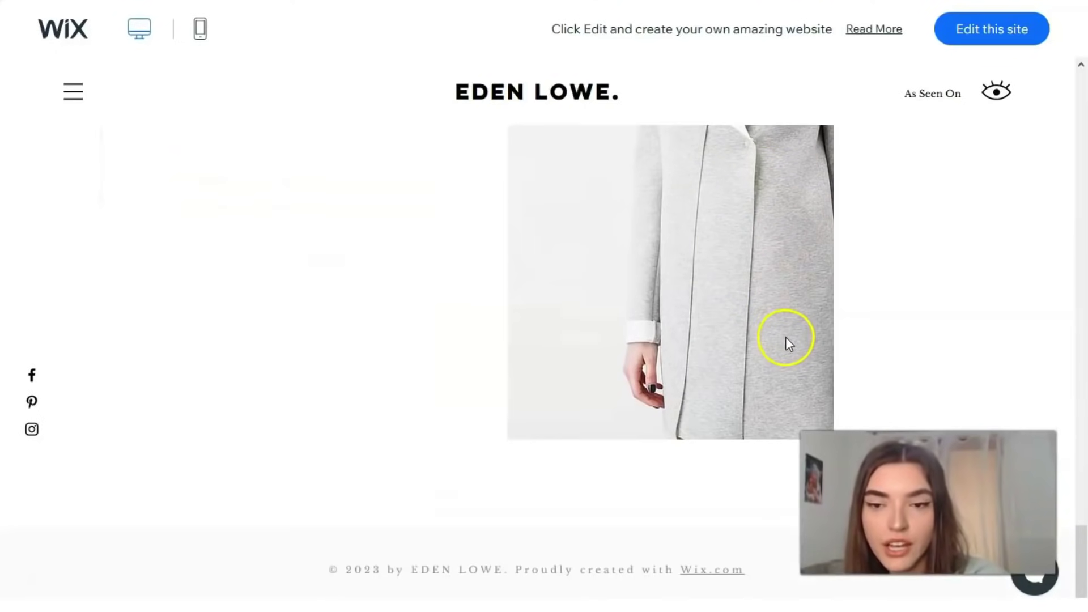
pyautogui.scroll(15, 788, 338)
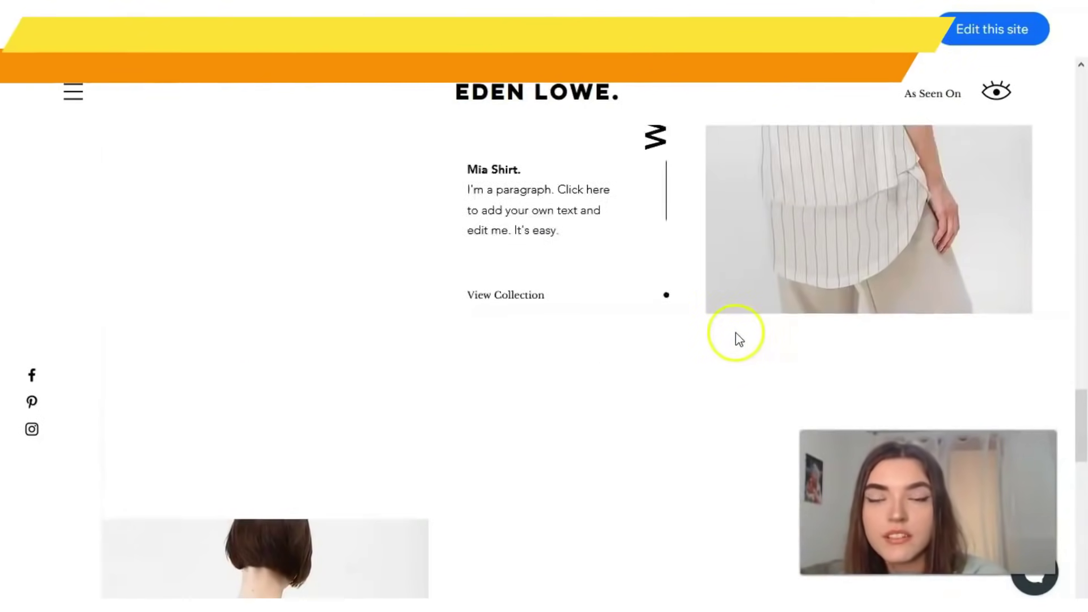
pyautogui.scroll(15, 598, 328)
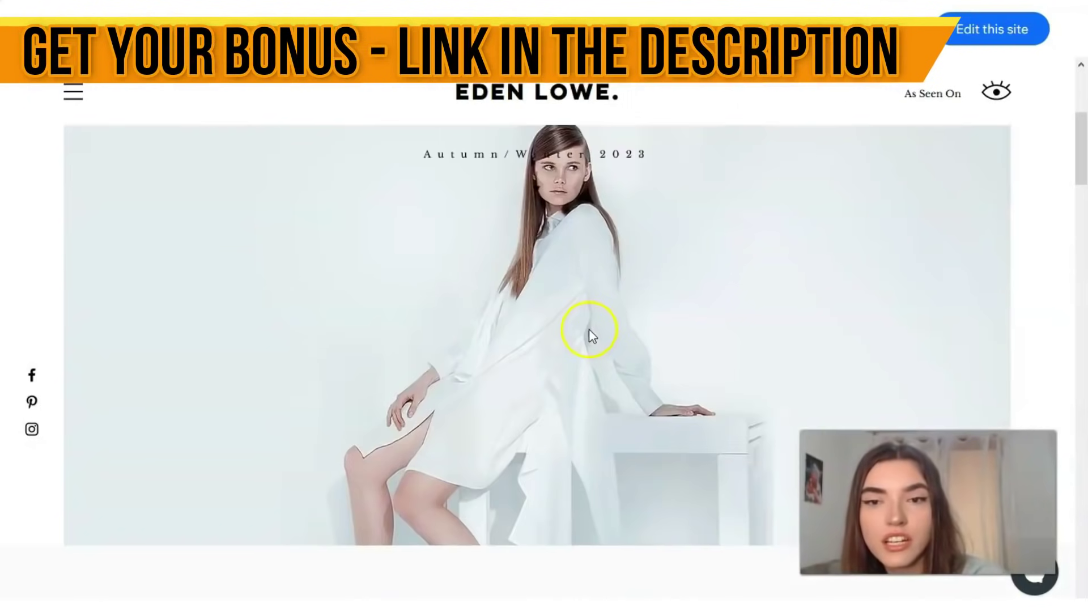
pyautogui.scroll(2, 549, 349)
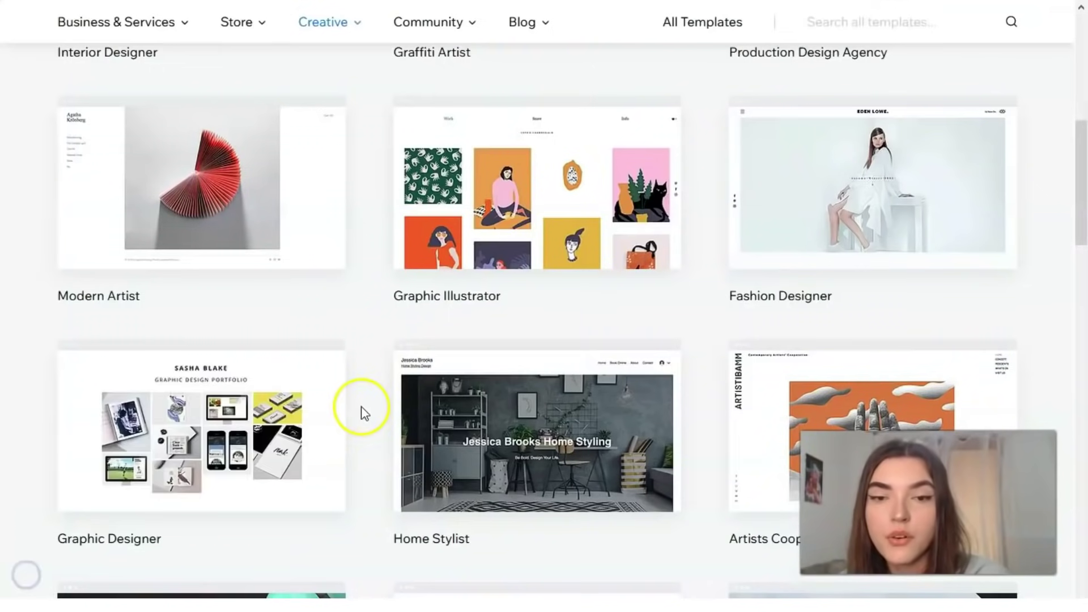
# Preview the Graphic Illustrator template, open its full live demo and scroll through it.
pyautogui.moveTo(408, 376)
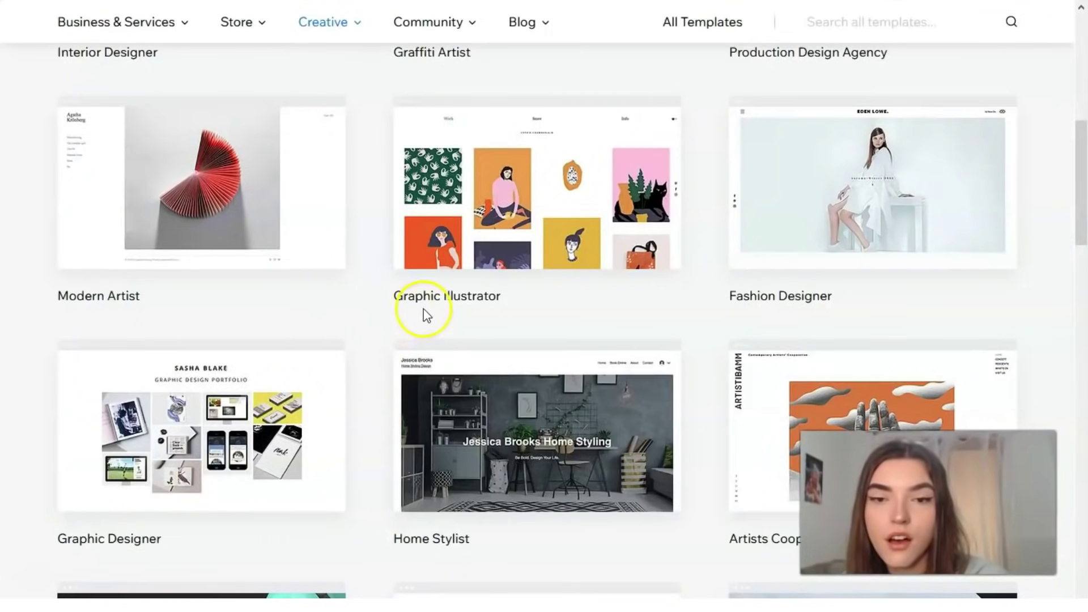
pyautogui.click(532, 218)
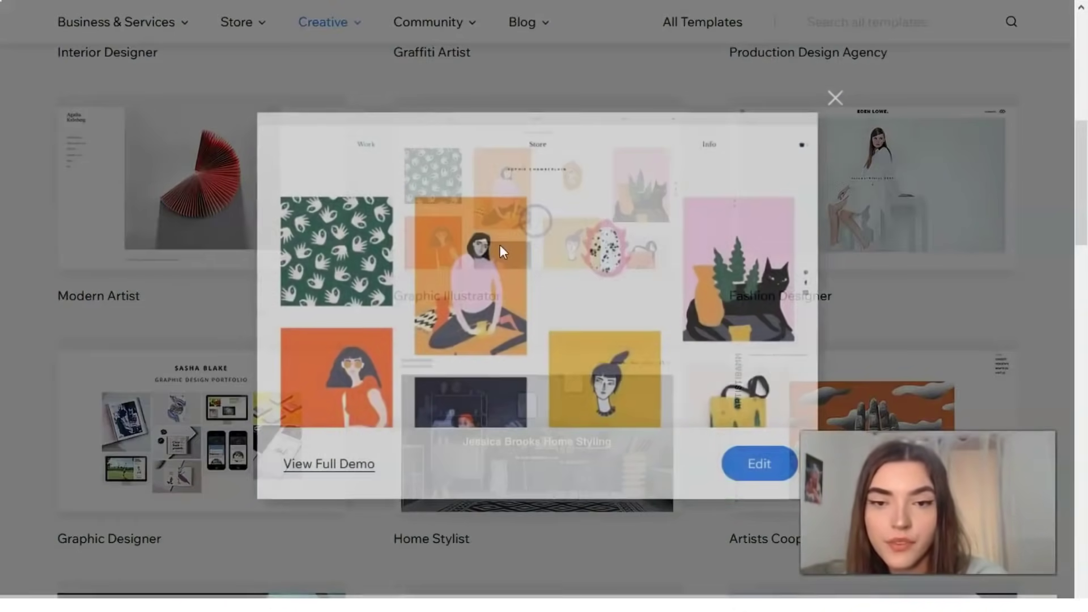
pyautogui.click(332, 463)
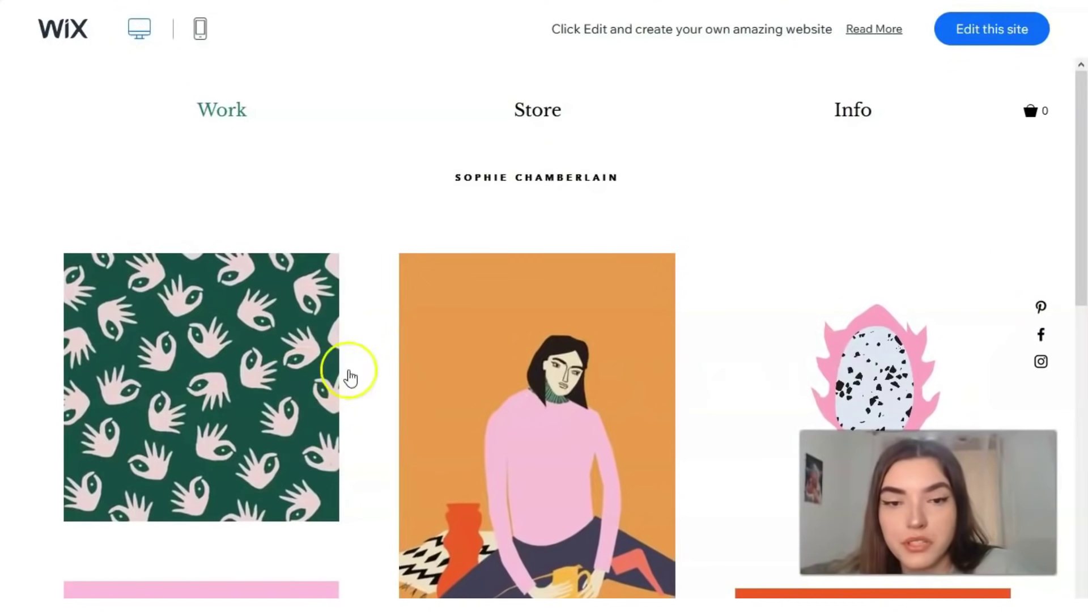
pyautogui.scroll(-10, 717, 182)
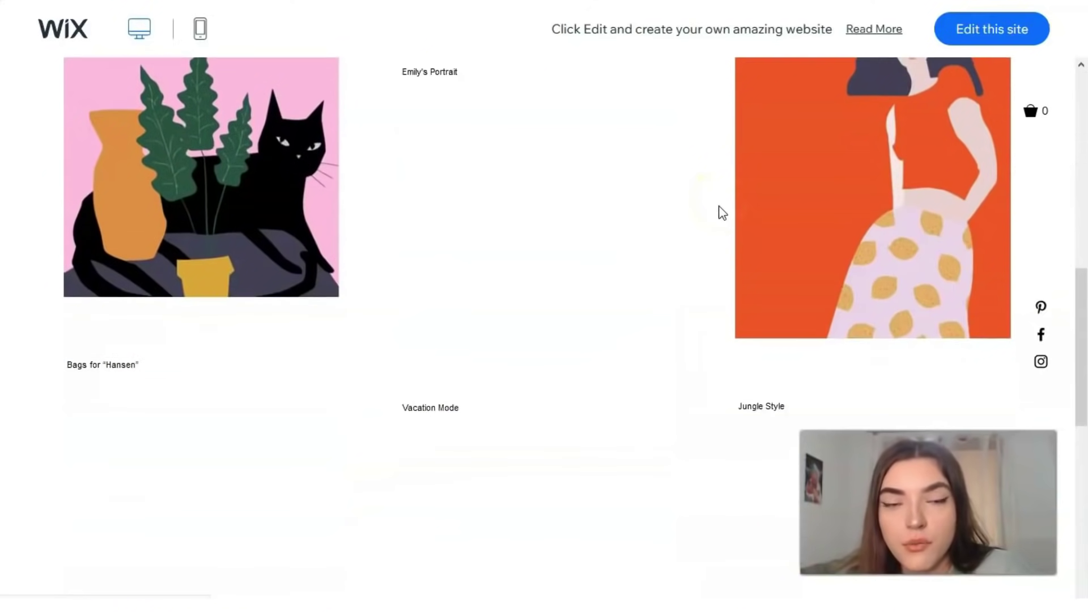
pyautogui.scroll(-2, 720, 206)
pyautogui.scroll(-2, 723, 212)
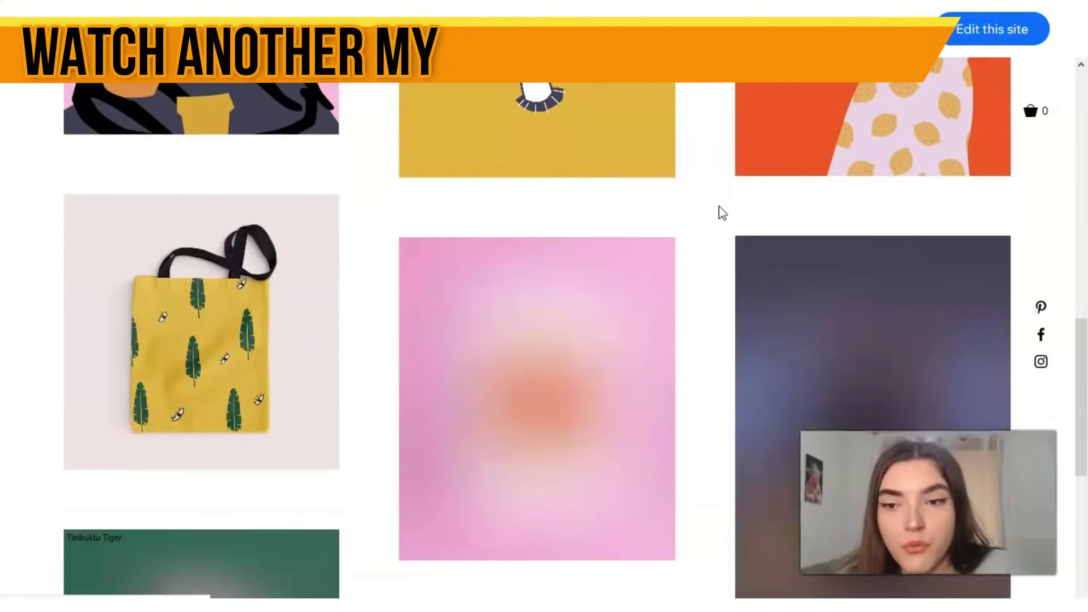
pyautogui.scroll(-4, 721, 214)
pyautogui.scroll(-3, 718, 214)
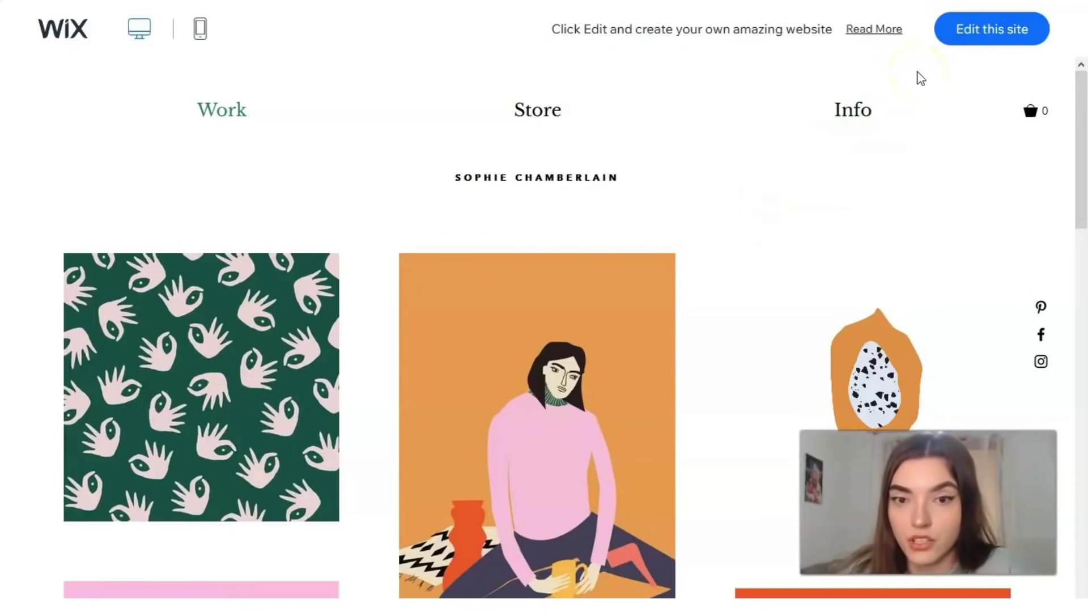
# Start editing the Graphic Illustrator template and select its top navigation menu.
pyautogui.click(971, 35)
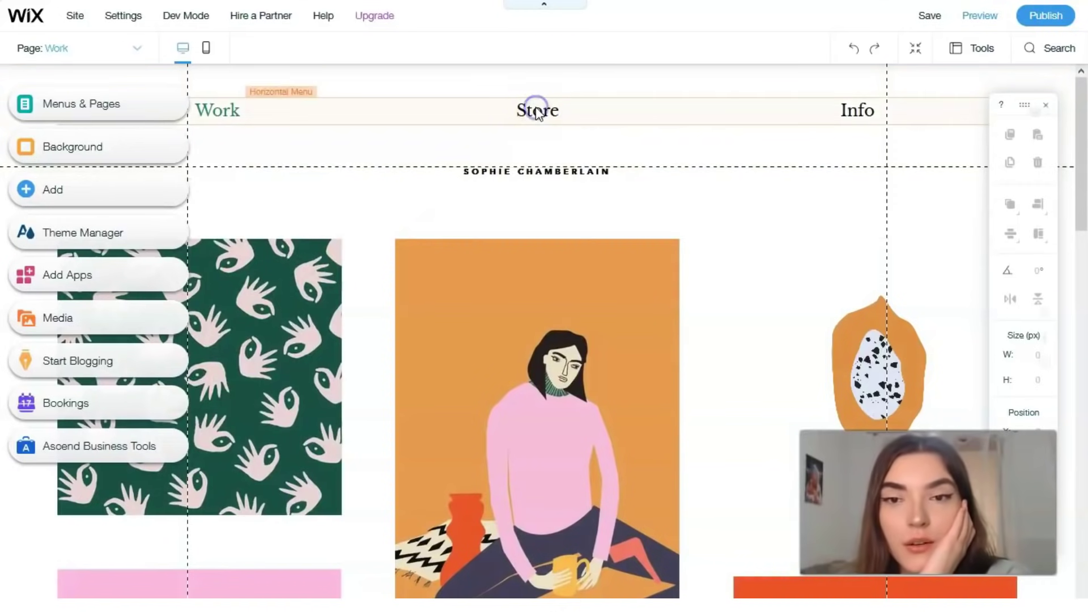
pyautogui.click(297, 100)
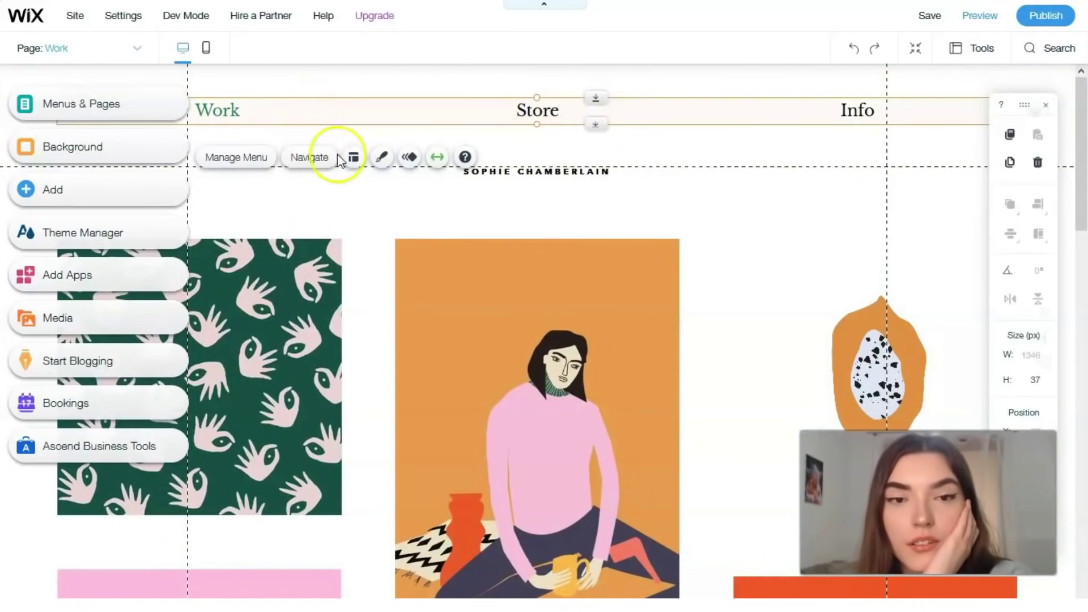
# Rename the Work page to Portfolio in the site pages list.
pyautogui.click(221, 158)
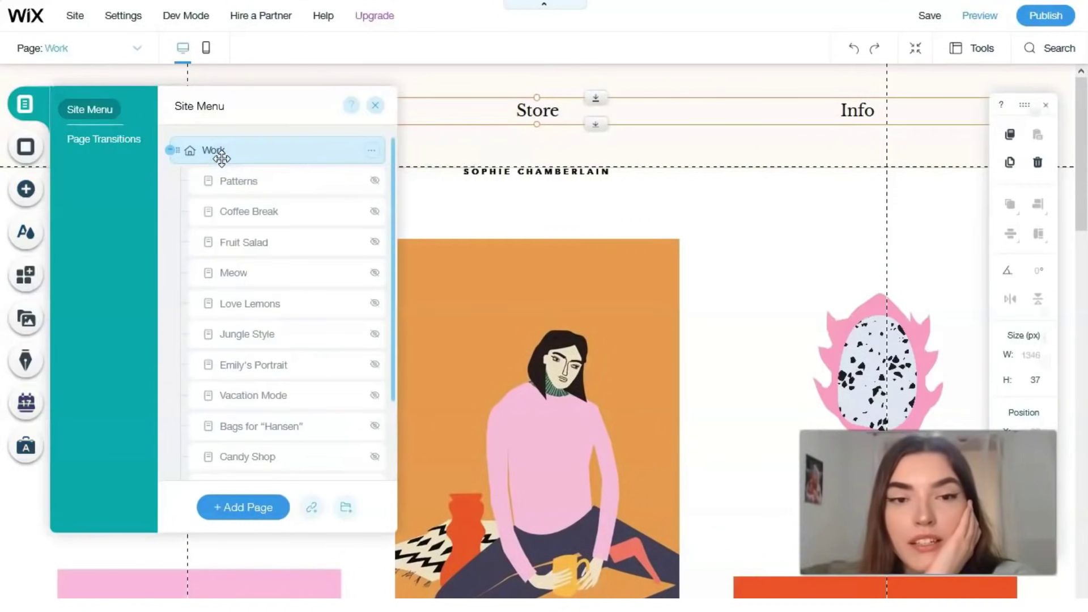
pyautogui.scroll(-3, 256, 250)
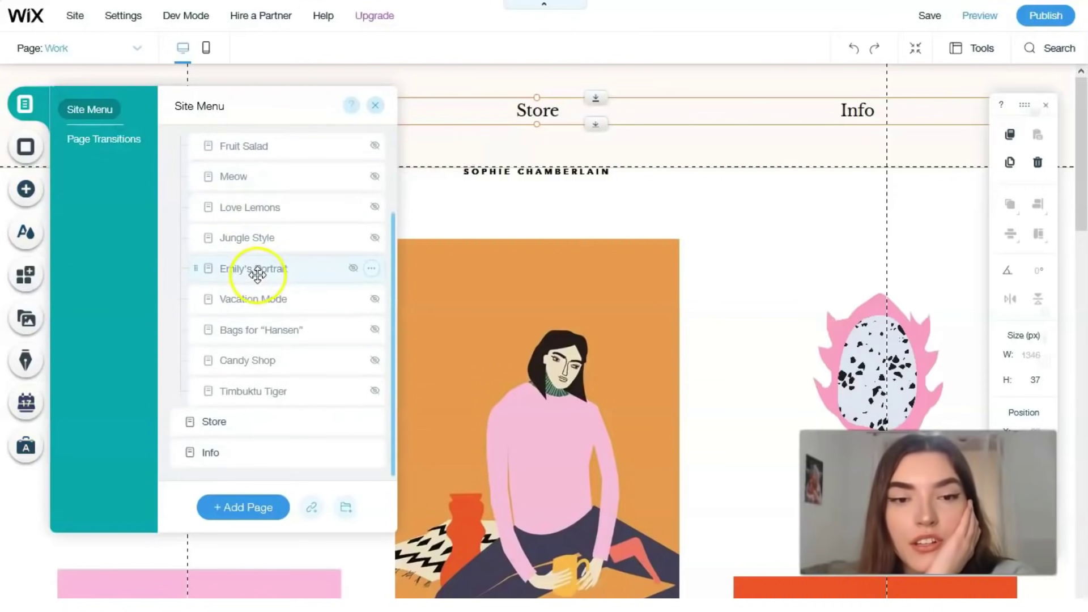
pyautogui.scroll(3, 255, 270)
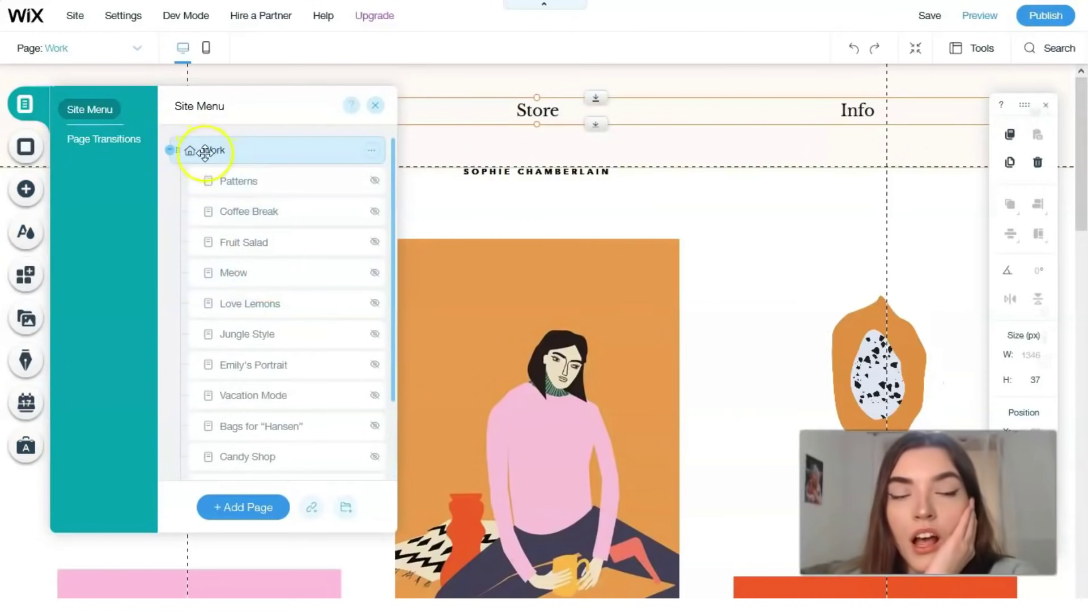
pyautogui.doubleClick(239, 151)
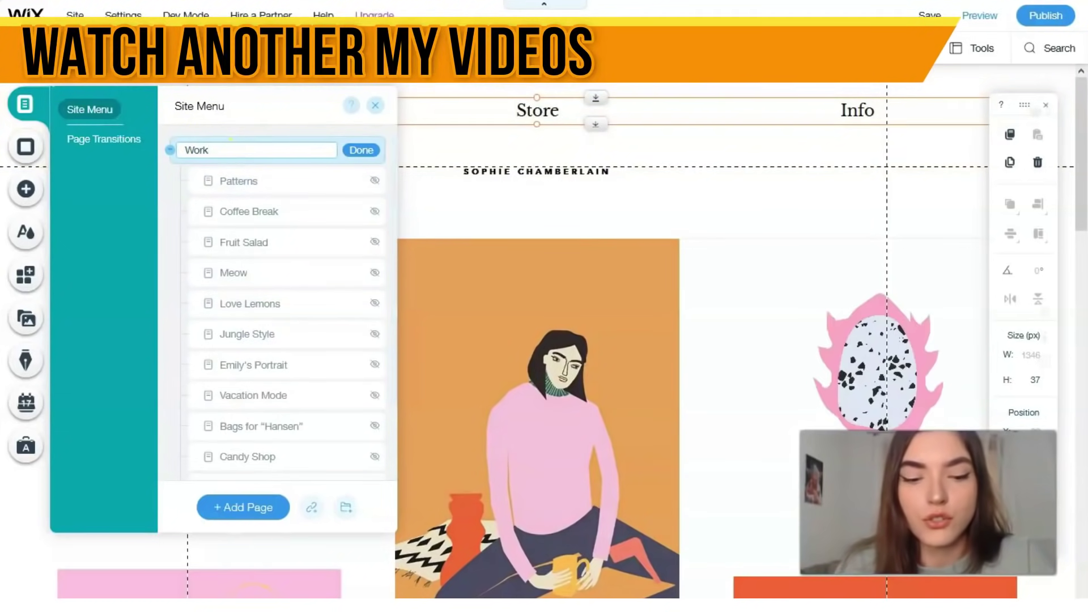
pyautogui.write('P')
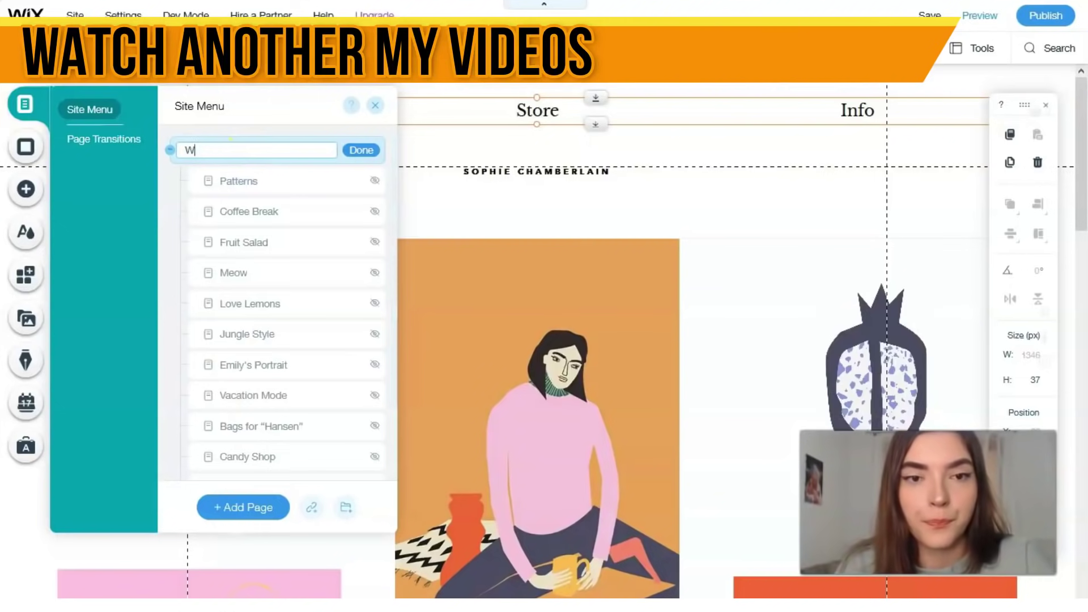
pyautogui.press('BackSpace')
pyautogui.write('Por')
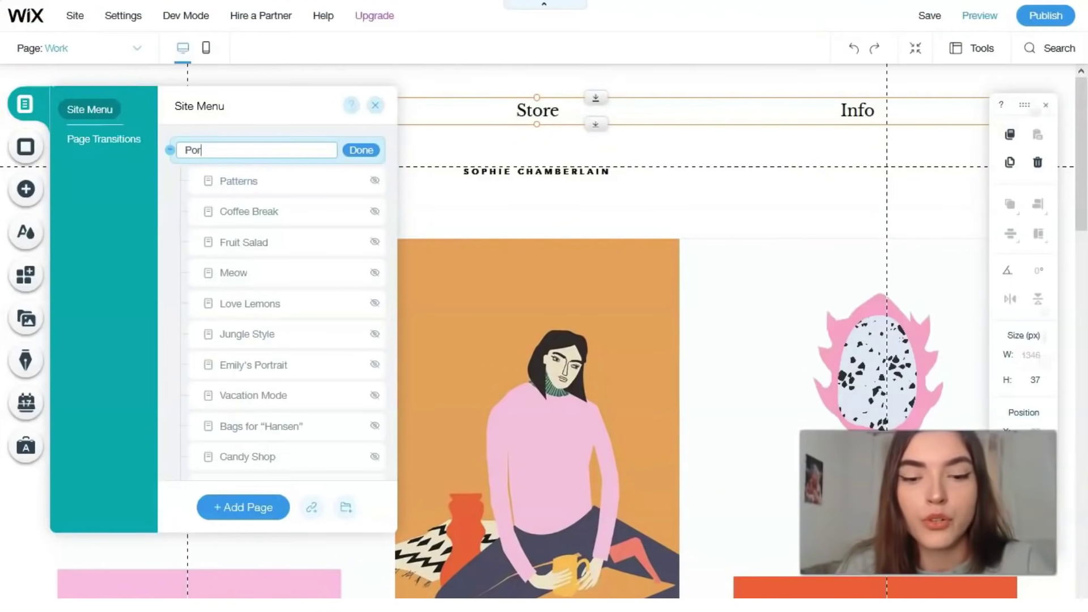
pyautogui.write('tfolio')
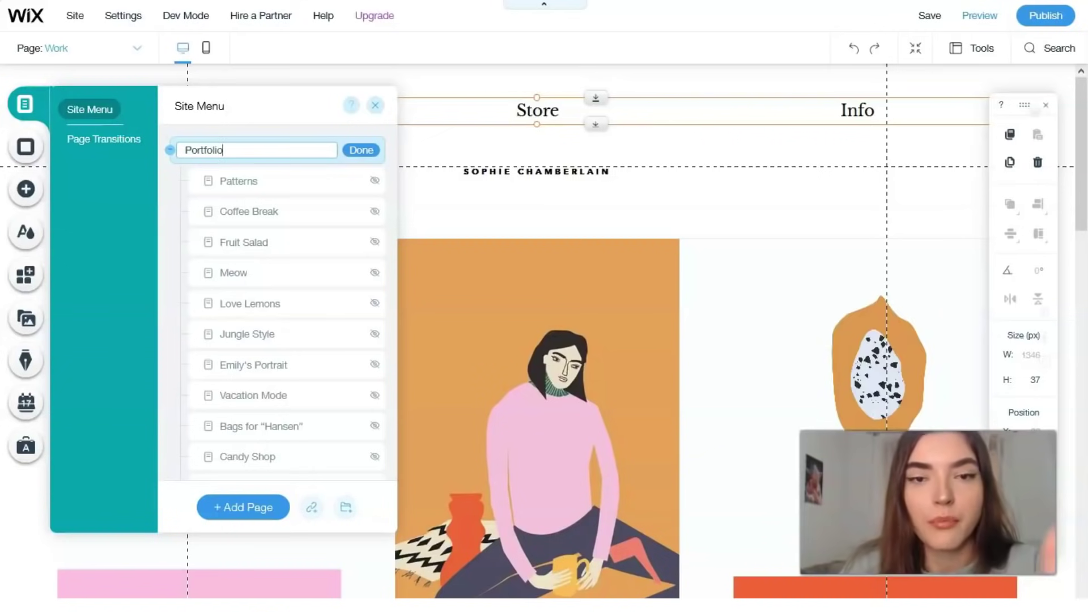
pyautogui.click(370, 151)
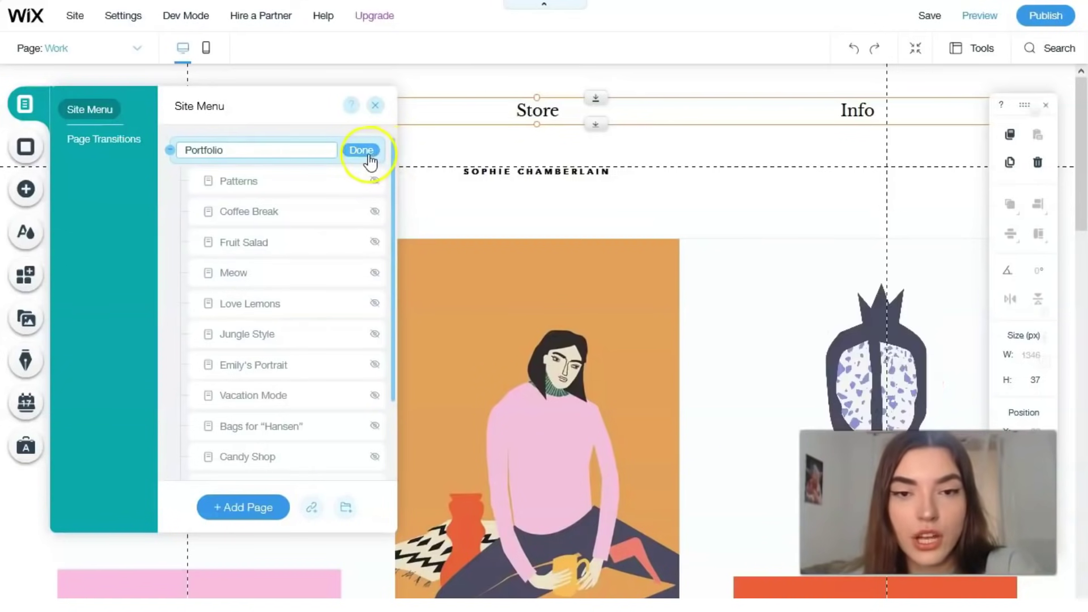
pyautogui.click(437, 126)
# Close the pages list and select the page itself rather than the menu.
pyautogui.click(517, 97)
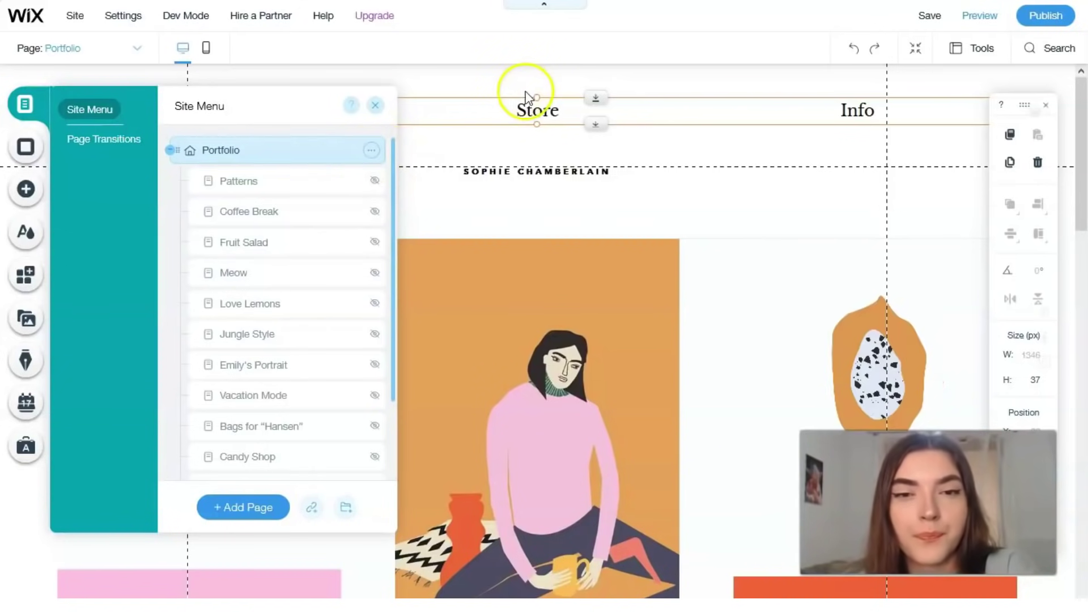
pyautogui.click(884, 416)
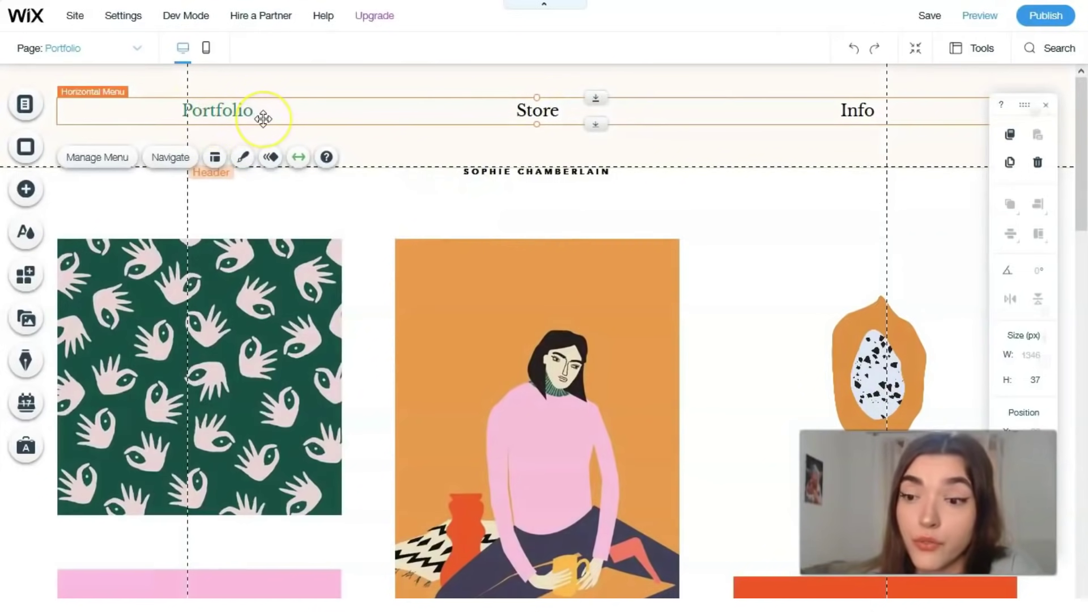
pyautogui.click(250, 139)
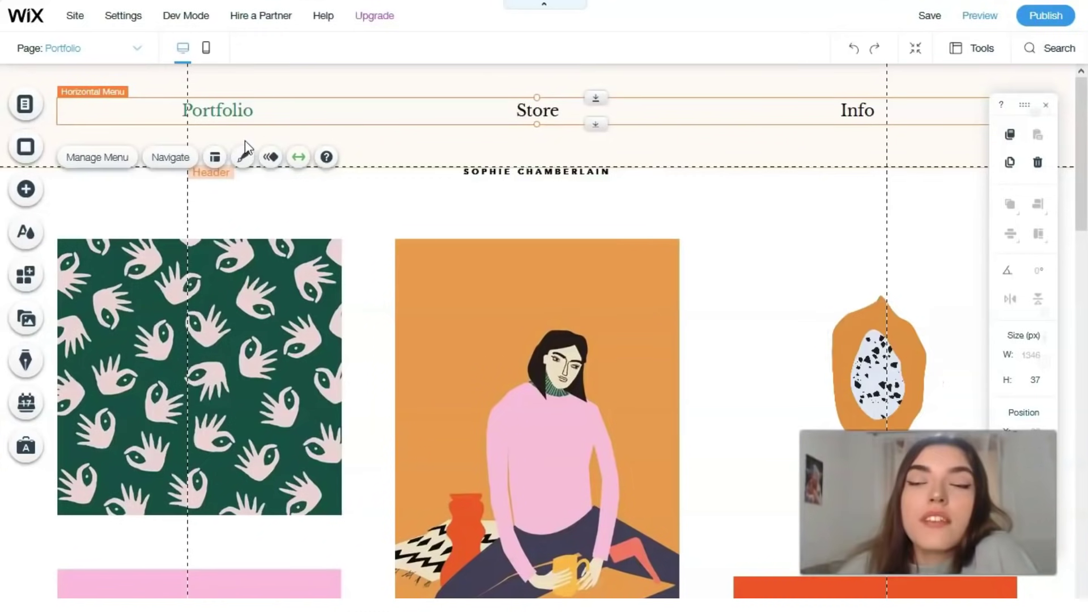
pyautogui.click(611, 187)
pyautogui.click(666, 180)
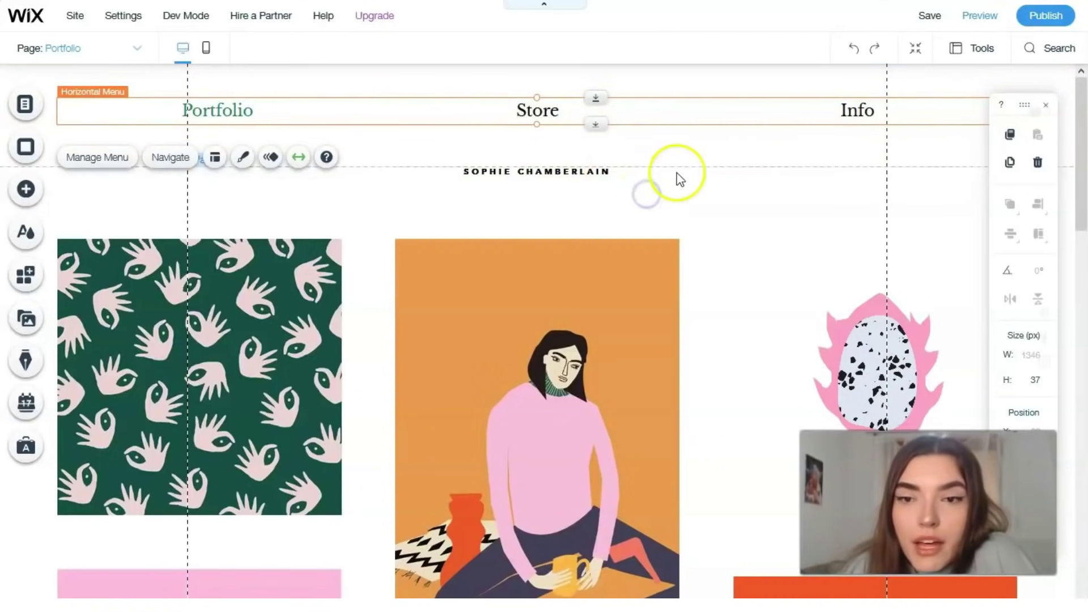
# Open the page background options and try the Bar Chart image as background.
pyautogui.click(667, 169)
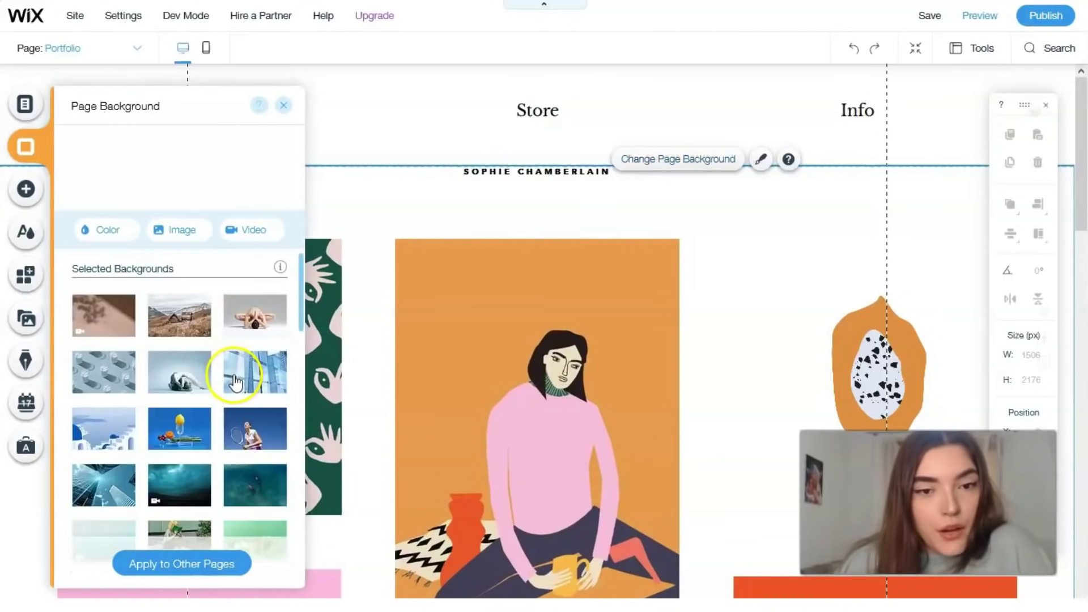
pyautogui.moveTo(237, 379)
pyautogui.scroll(-5, 238, 377)
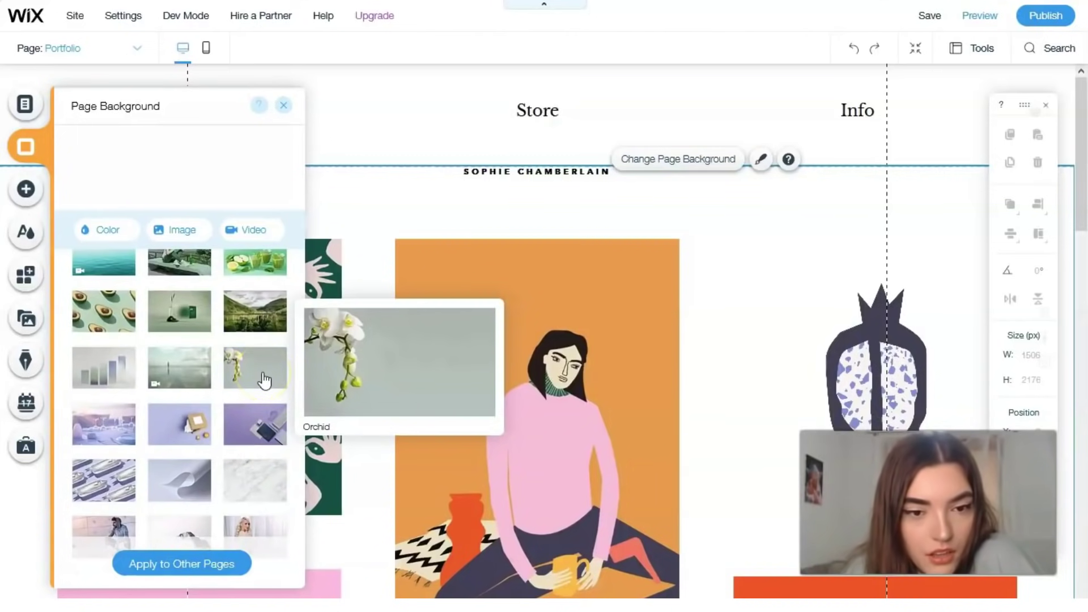
pyautogui.click(91, 386)
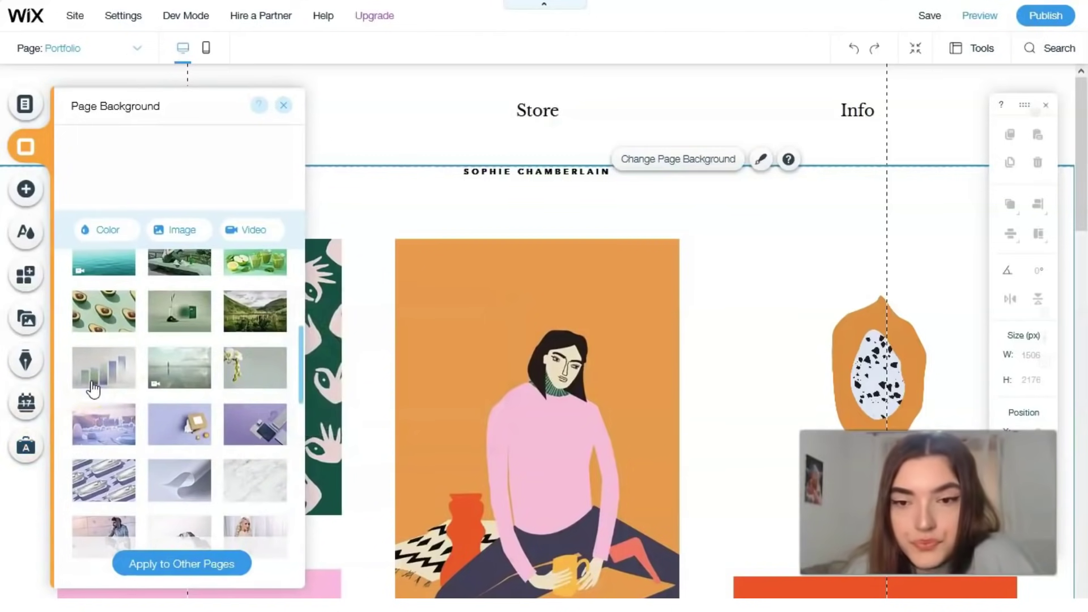
pyautogui.moveTo(92, 389)
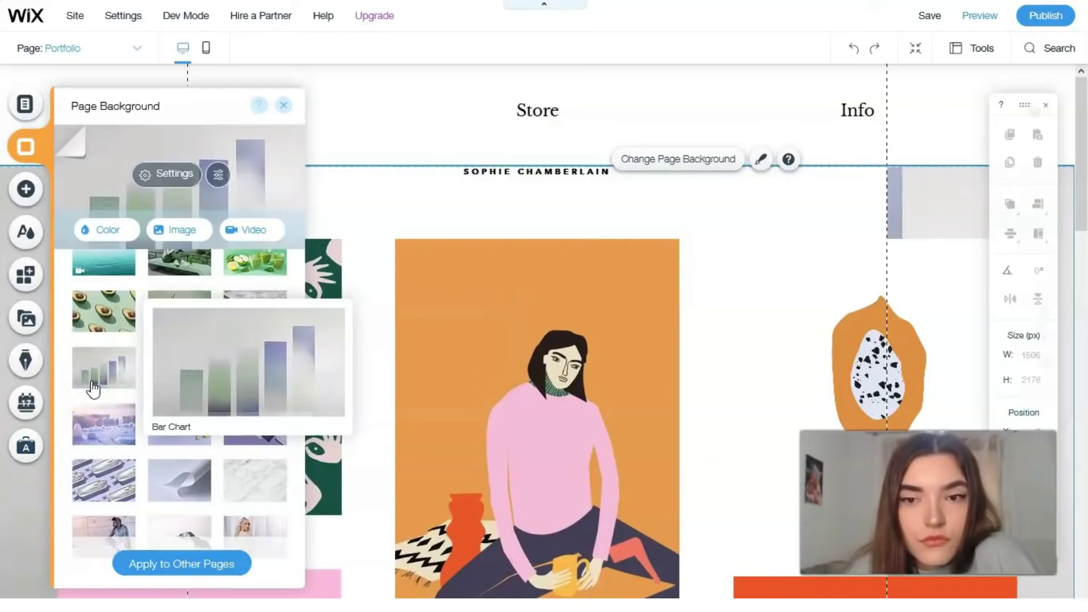
pyautogui.scroll(-5, 730, 255)
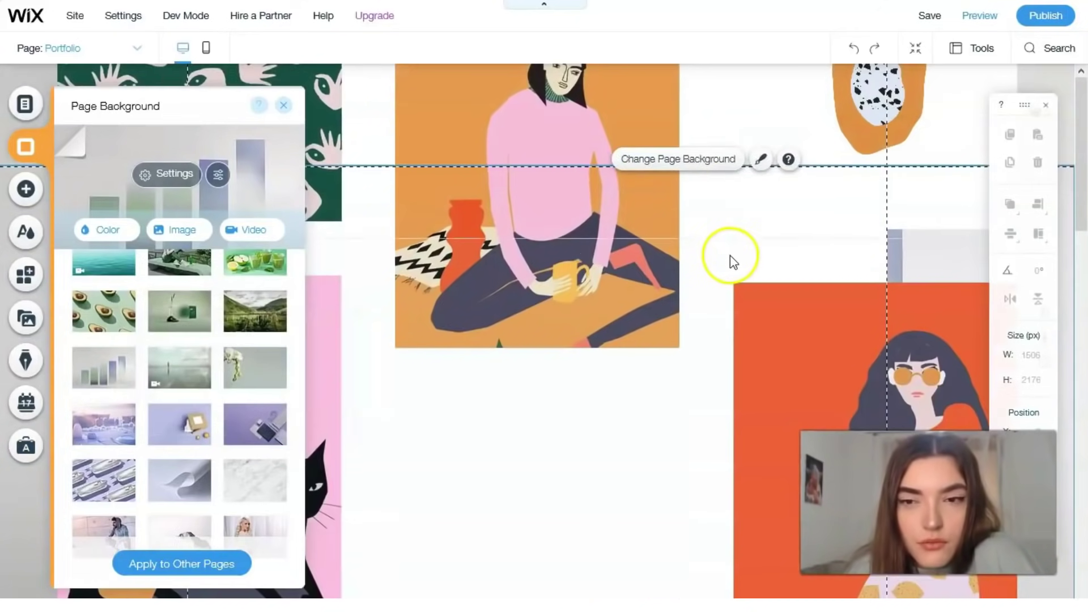
pyautogui.scroll(-4, 726, 268)
pyautogui.scroll(9, 721, 270)
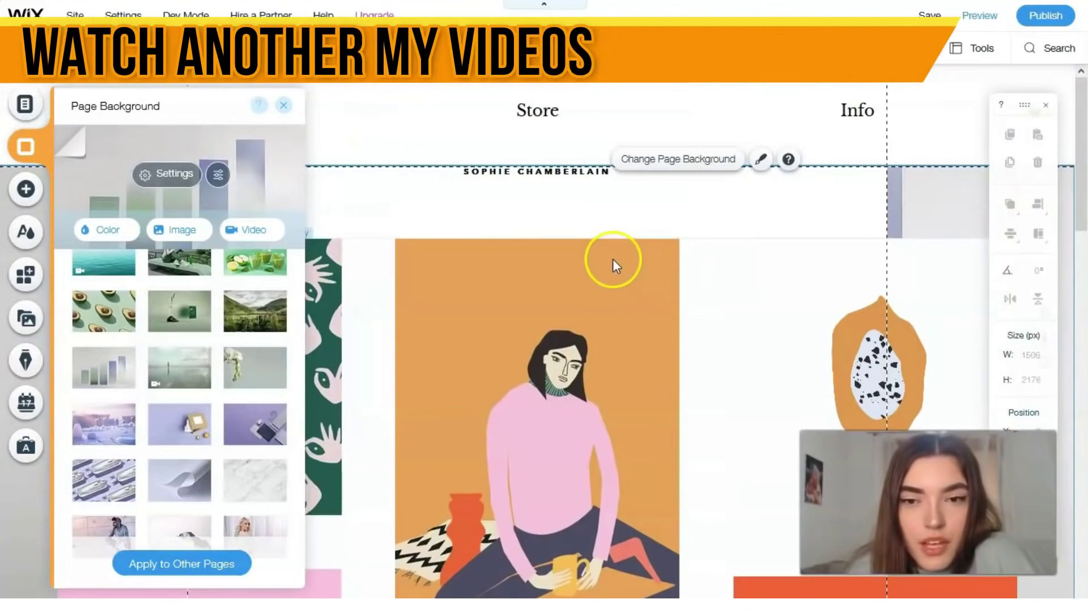
# Switch the page background to the salmon-pink site colour.
pyautogui.click(131, 235)
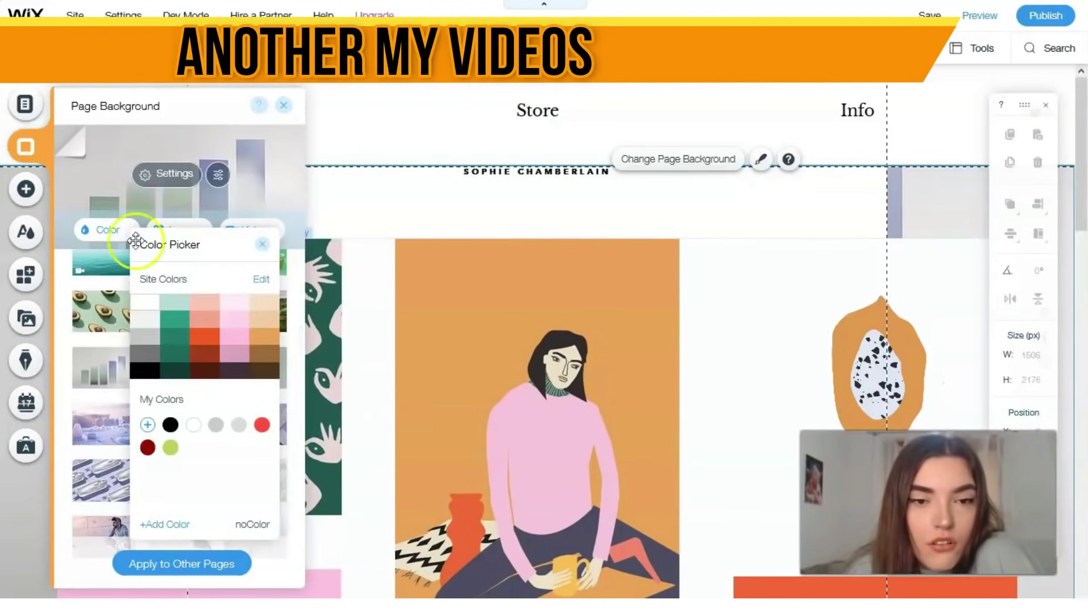
pyautogui.click(202, 308)
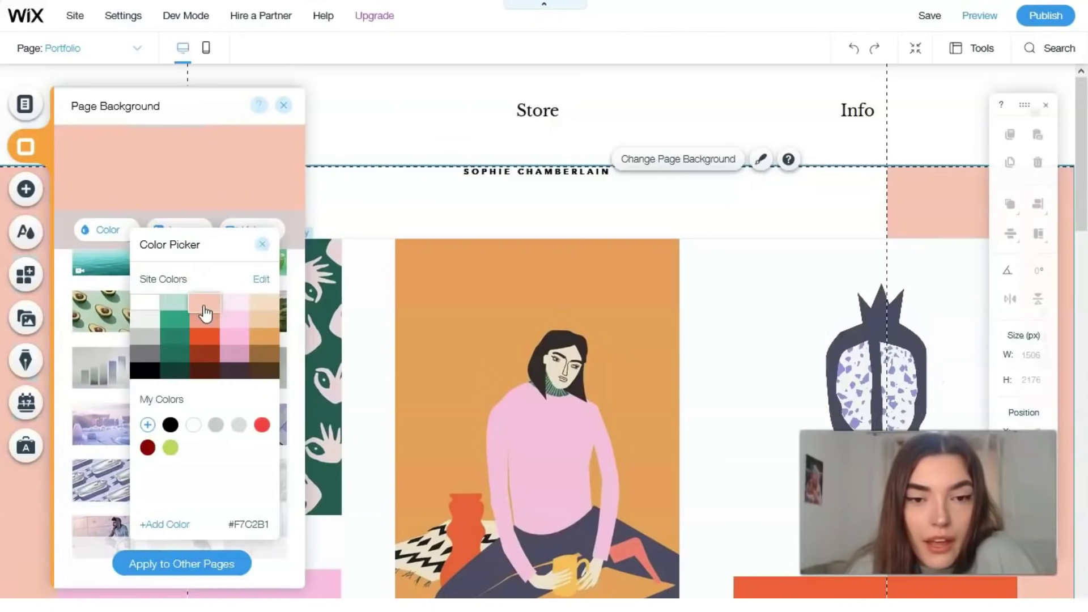
pyautogui.click(287, 107)
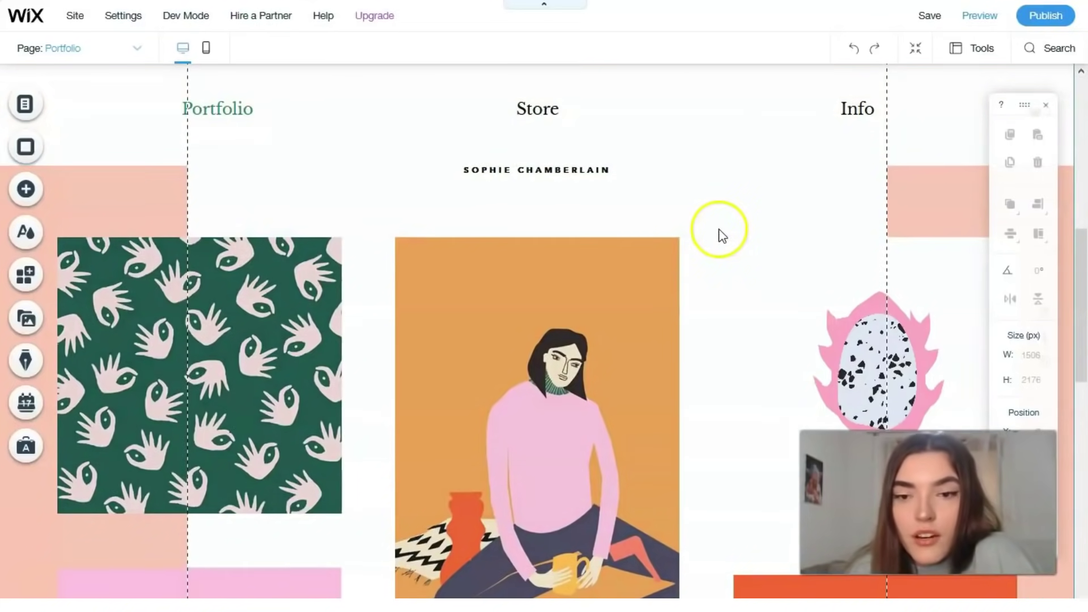
pyautogui.scroll(-8, 718, 235)
pyautogui.scroll(8, 717, 241)
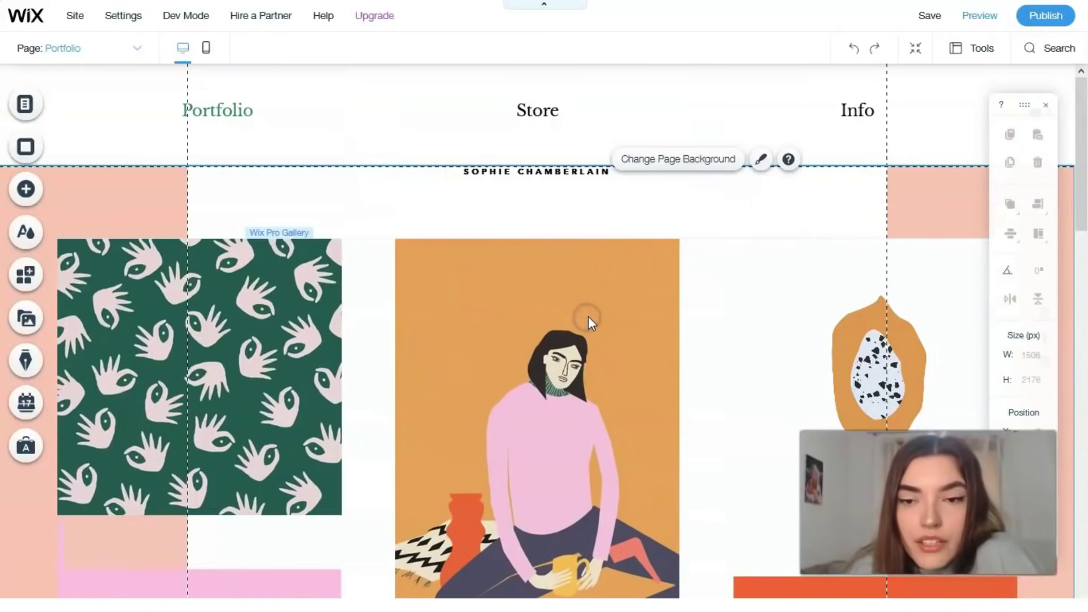
# Select the Pro Gallery, open its media organizer and choose to add a new image.
pyautogui.click(590, 315)
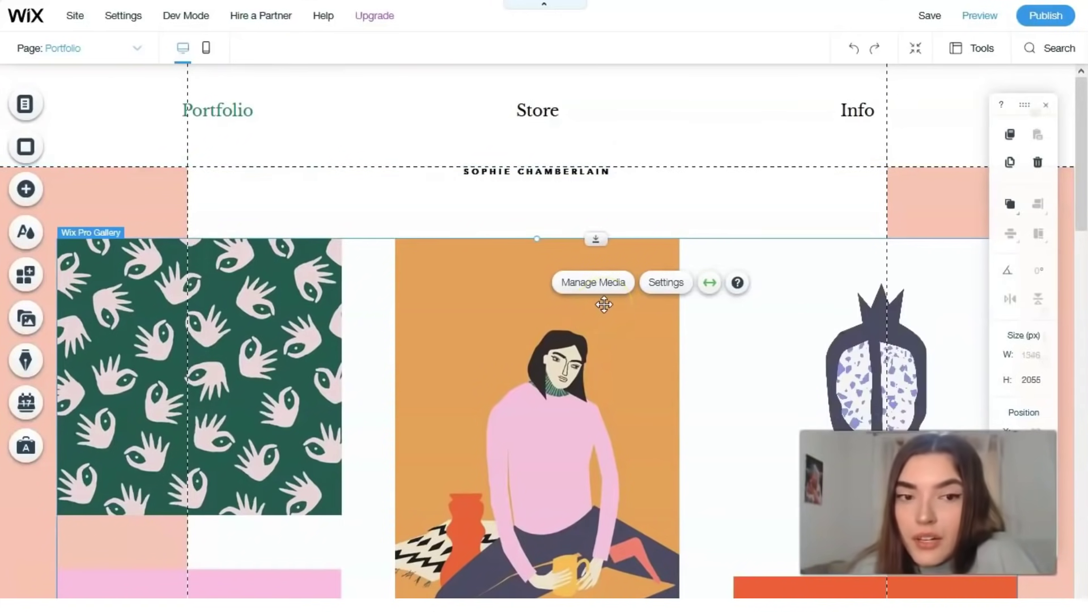
pyautogui.click(607, 291)
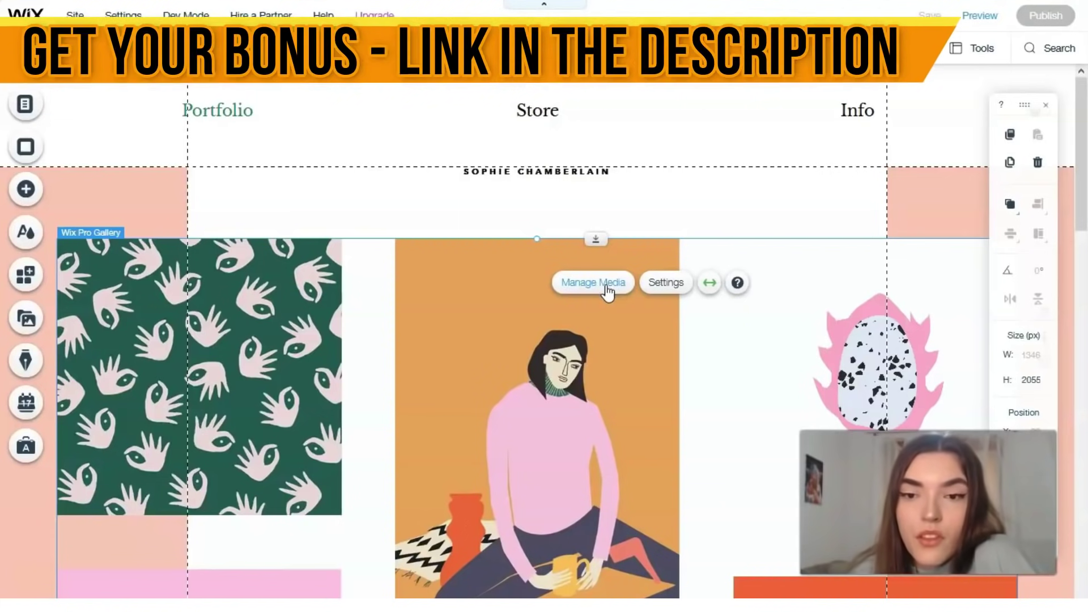
pyautogui.moveTo(606, 284); pyautogui.dragTo(644, 288)
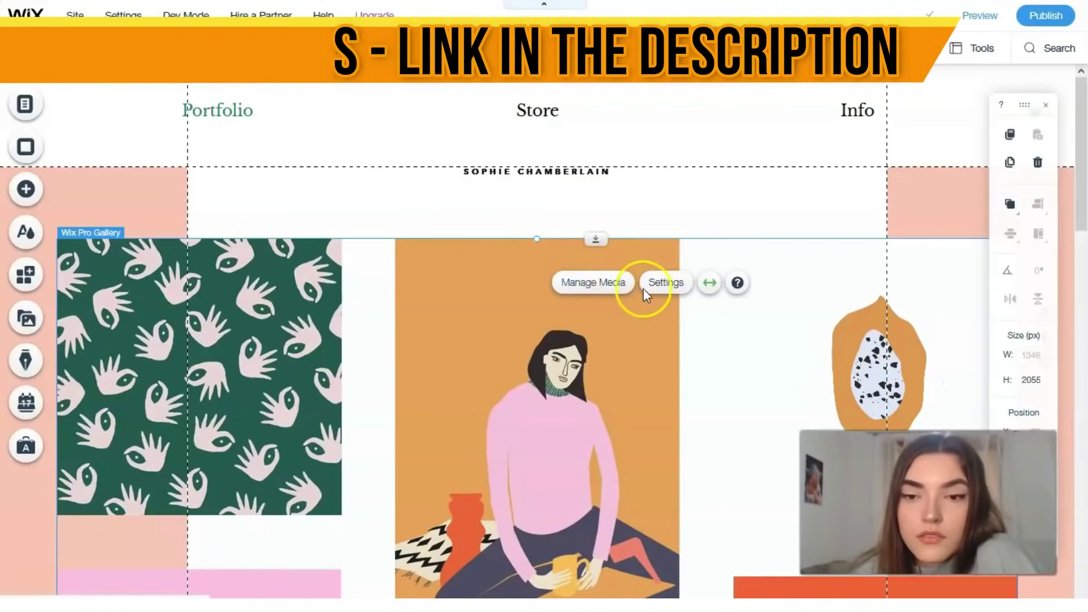
pyautogui.click(585, 284)
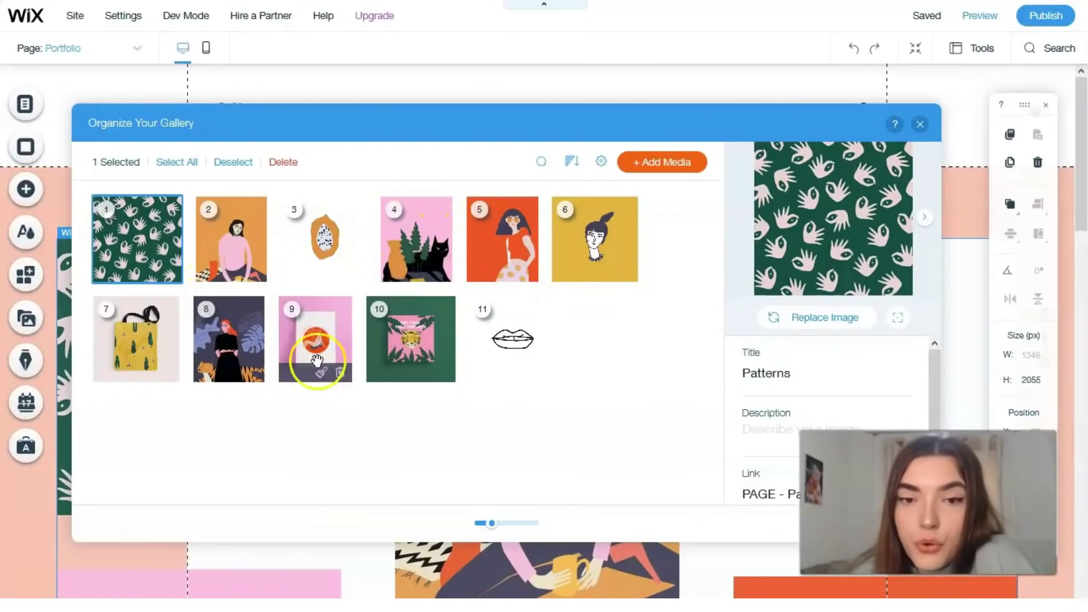
pyautogui.click(656, 170)
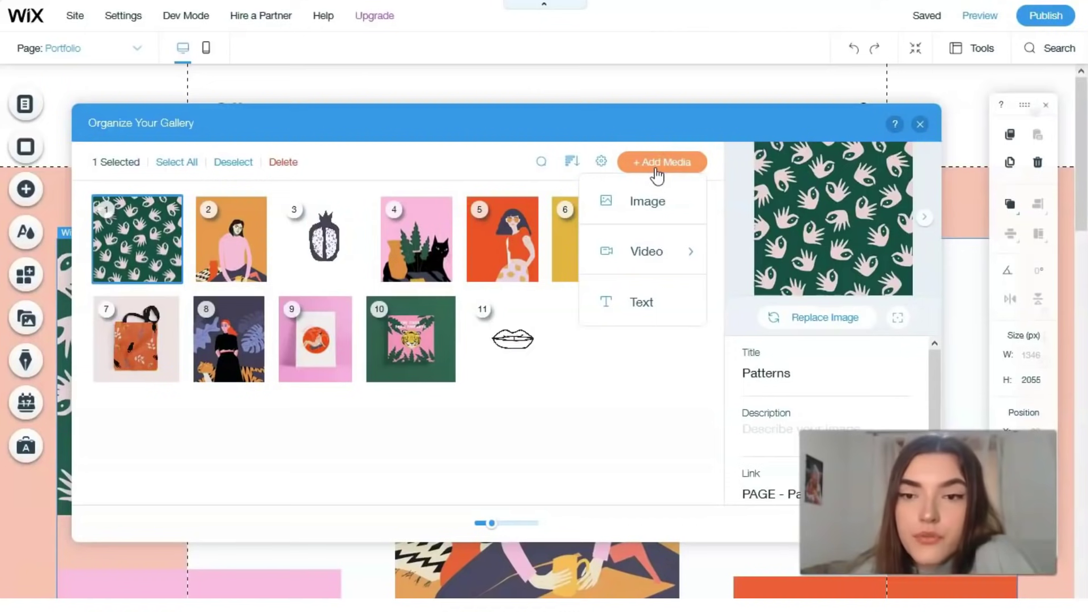
pyautogui.click(648, 202)
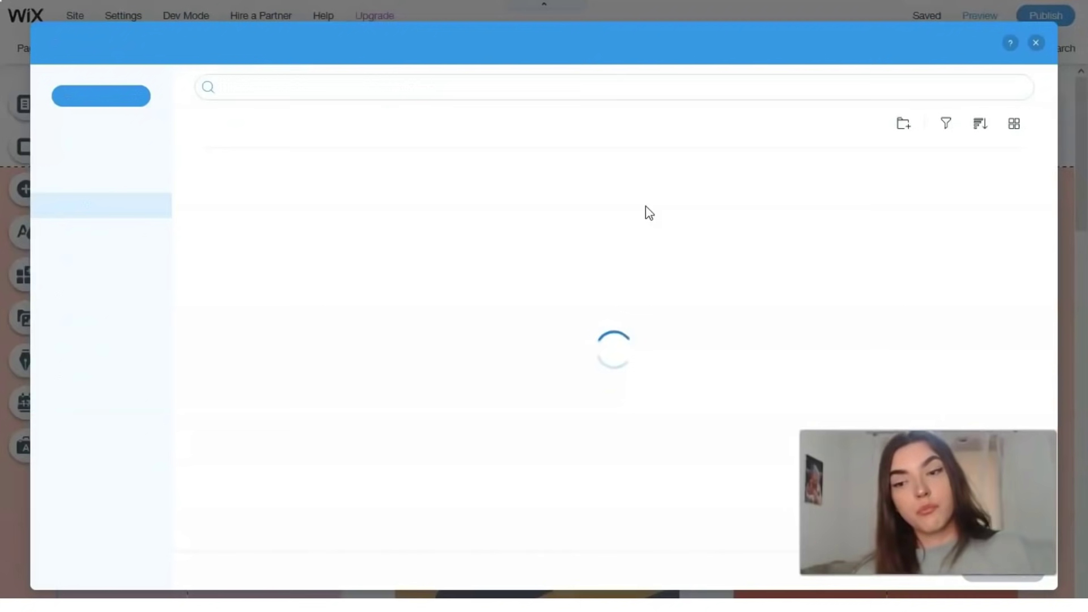
# Search the media library for 'graphics'.
pyautogui.click(606, 212)
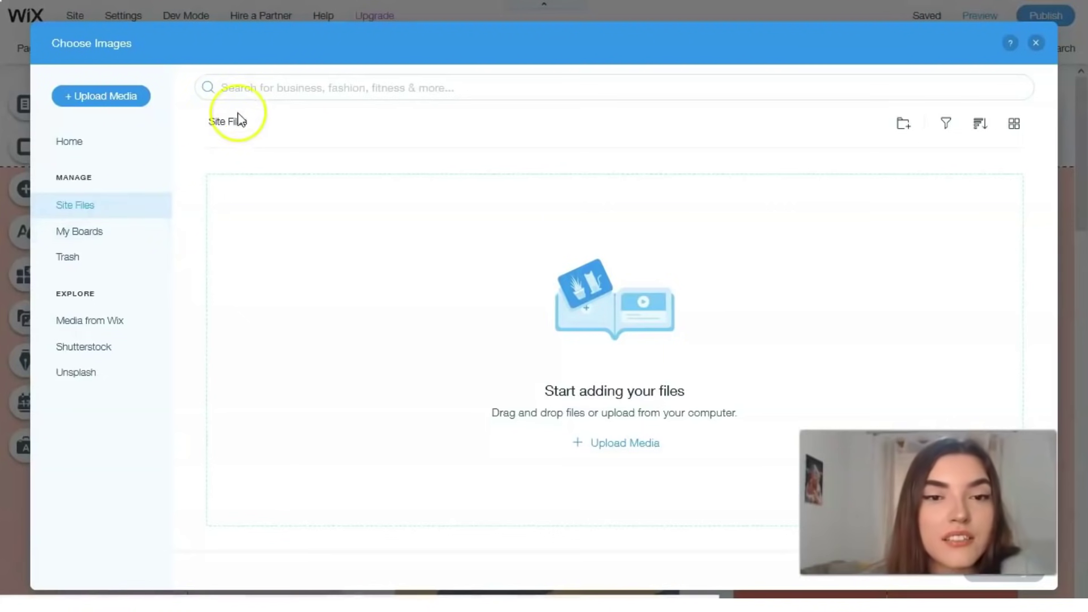
pyautogui.click(238, 93)
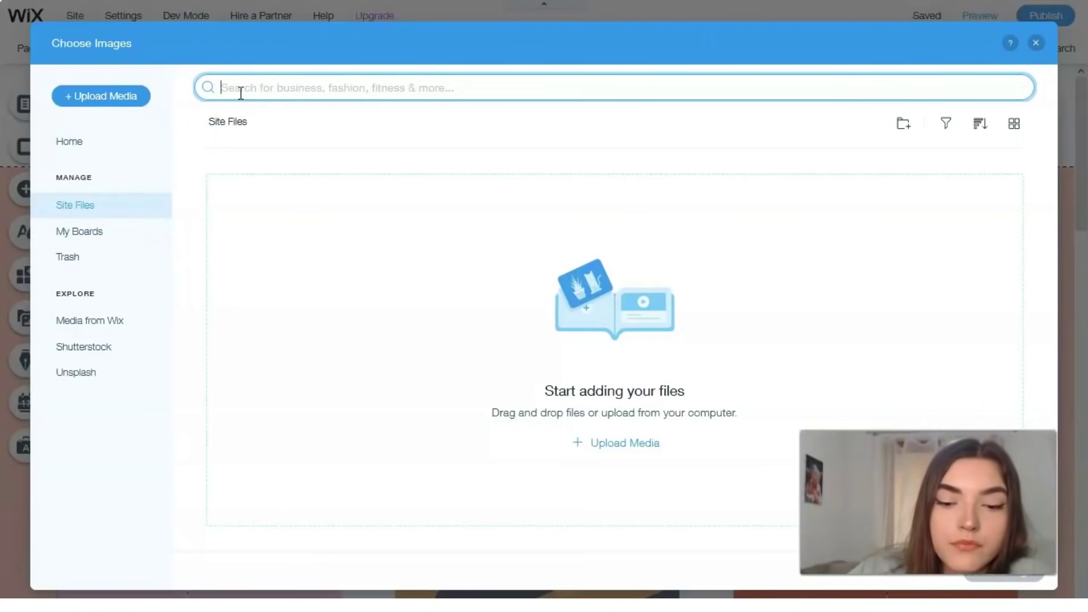
pyautogui.write('gra')
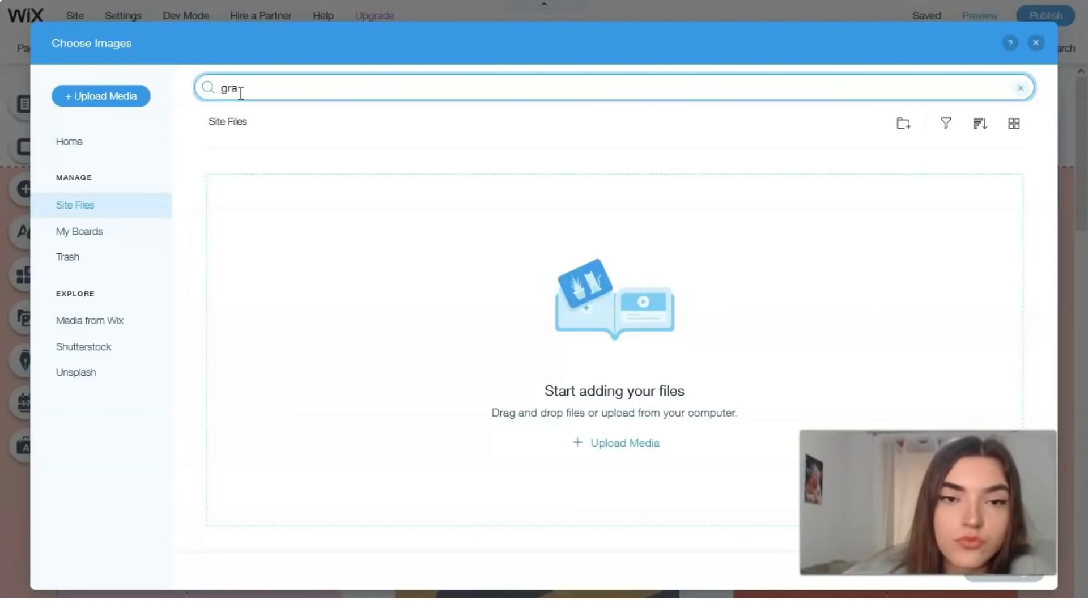
pyautogui.doubleClick(293, 85)
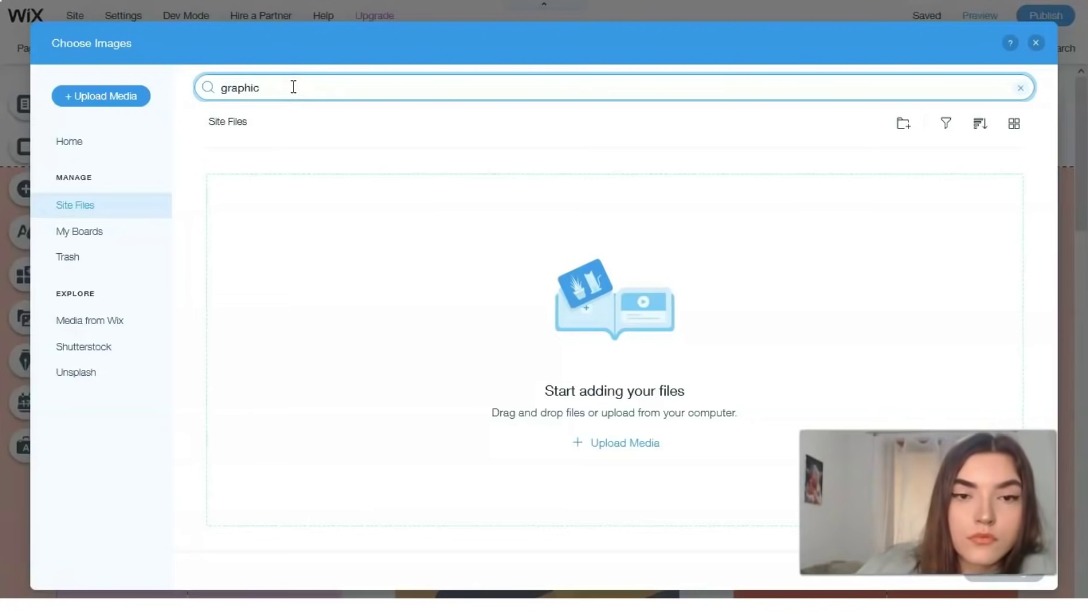
pyautogui.press('Return')
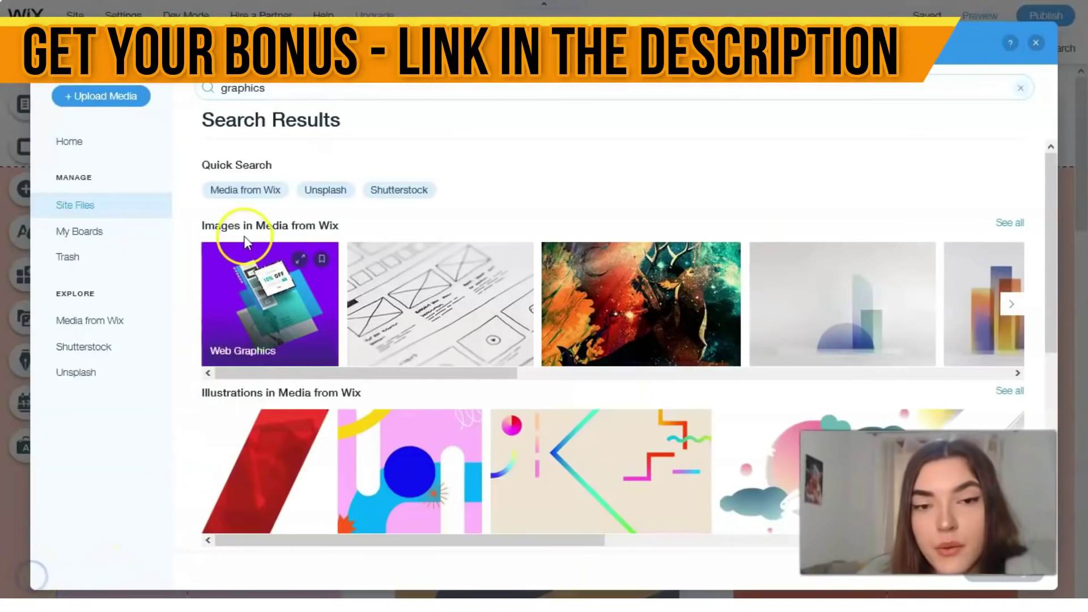
# Pick the Graphic Shapes illustration from the results and add it to the gallery.
pyautogui.moveTo(276, 229); pyautogui.dragTo(871, 375)
pyautogui.scroll(-4, 527, 397)
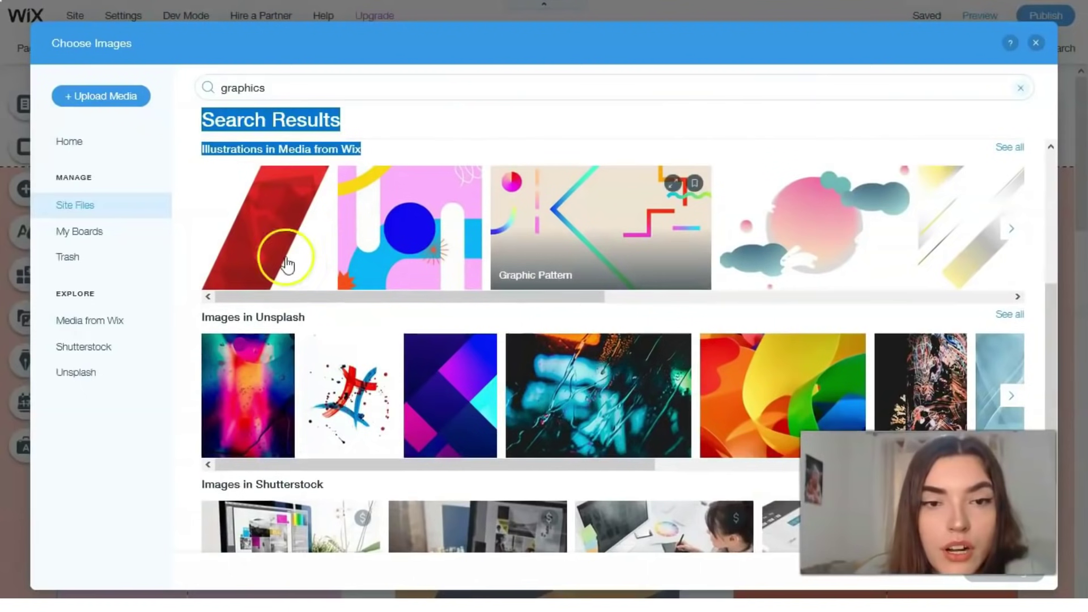
pyautogui.moveTo(380, 300); pyautogui.dragTo(418, 298)
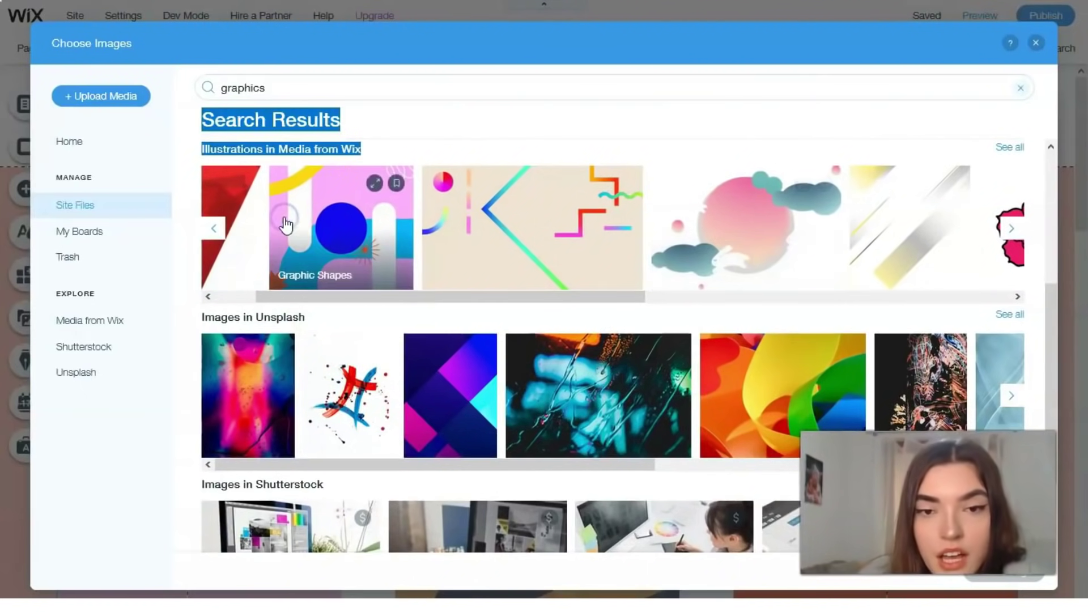
pyautogui.click(350, 218)
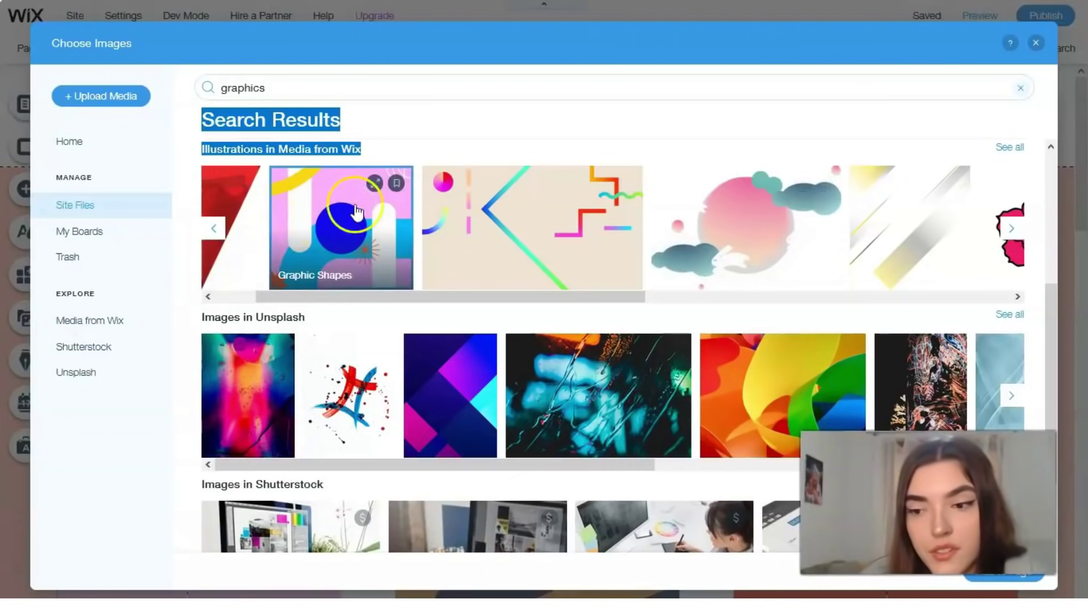
pyautogui.click(1008, 584)
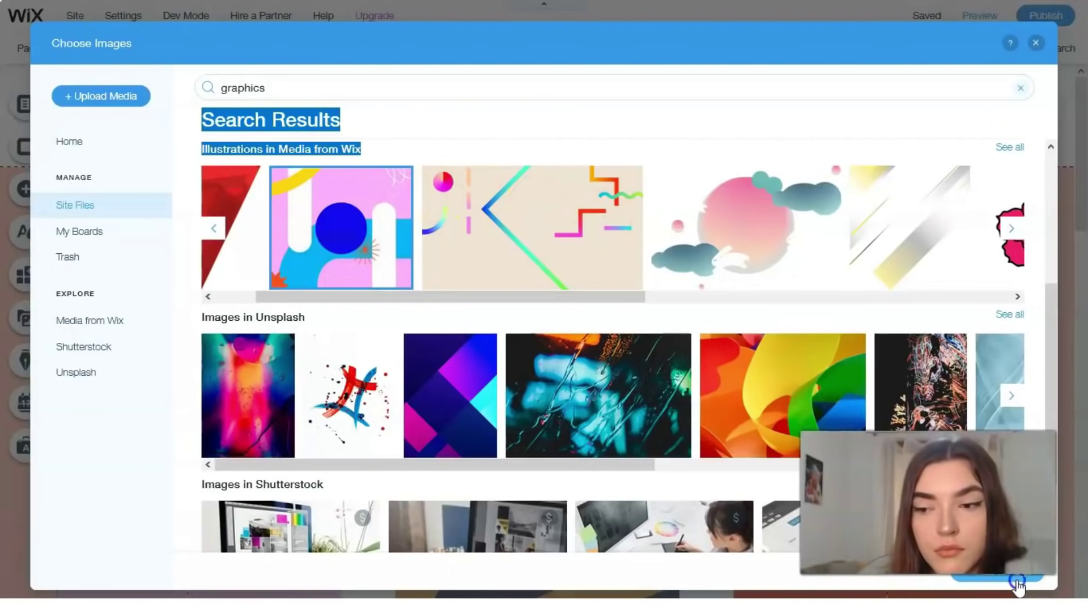
pyautogui.click(358, 269)
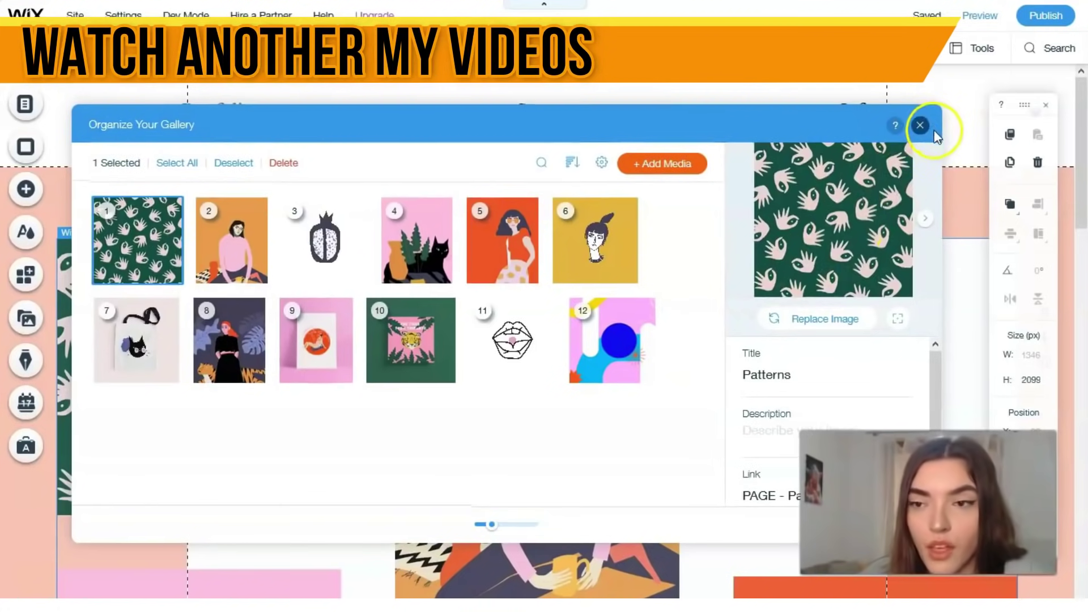
# Close the gallery organizer and scroll down to the gallery's last image and footer.
pyautogui.click(920, 125)
pyautogui.scroll(-4, 776, 241)
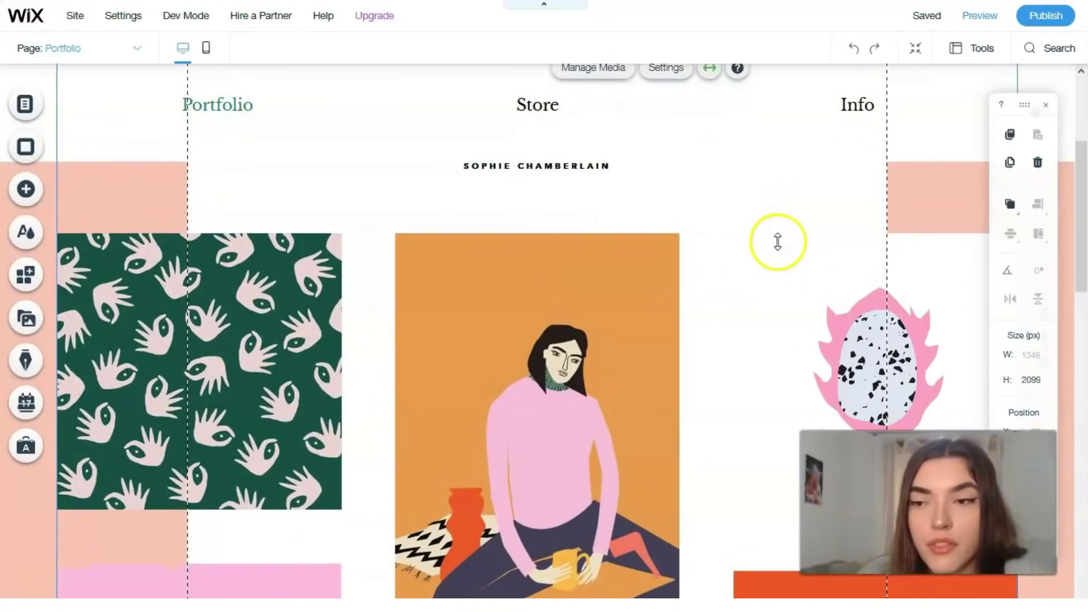
pyautogui.scroll(-10, 778, 241)
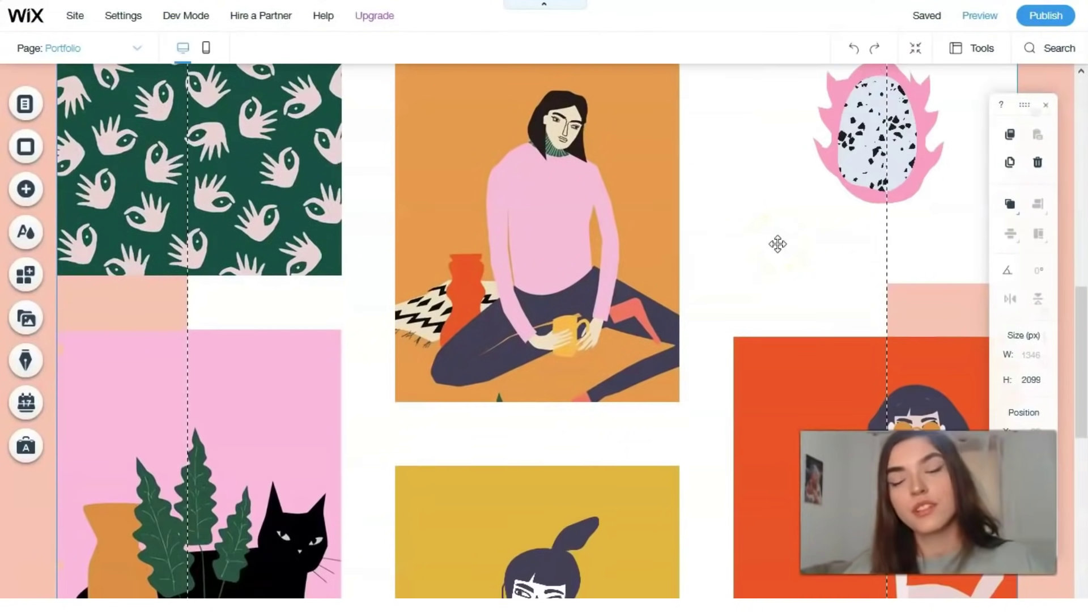
pyautogui.scroll(-10, 787, 285)
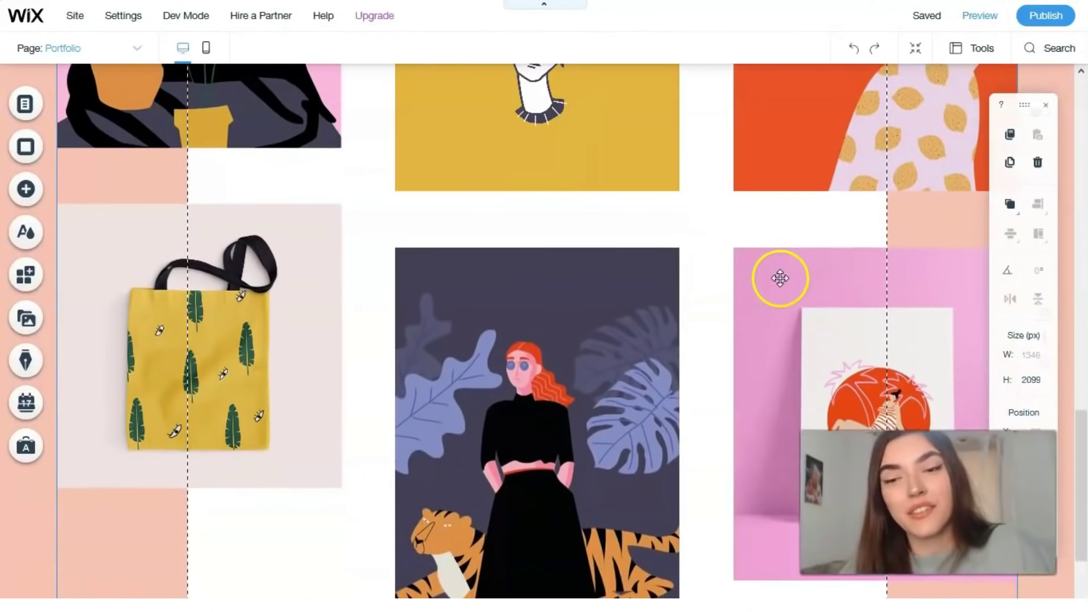
pyautogui.scroll(-1, 779, 278)
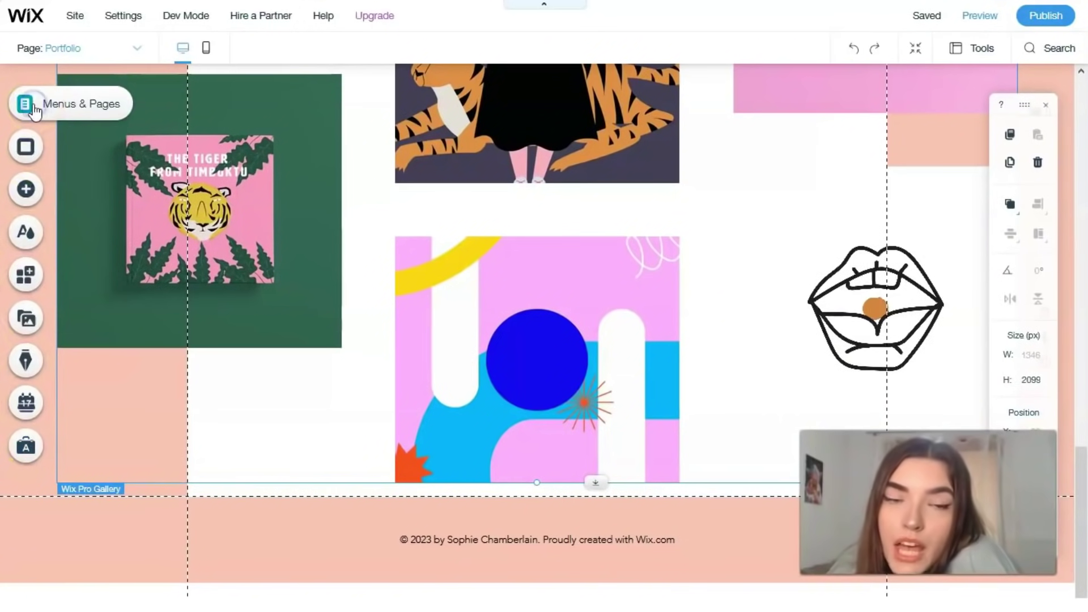
# Open Menus & Pages and bring up the Portfolio page's Page Background panel.
pyautogui.click(25, 104)
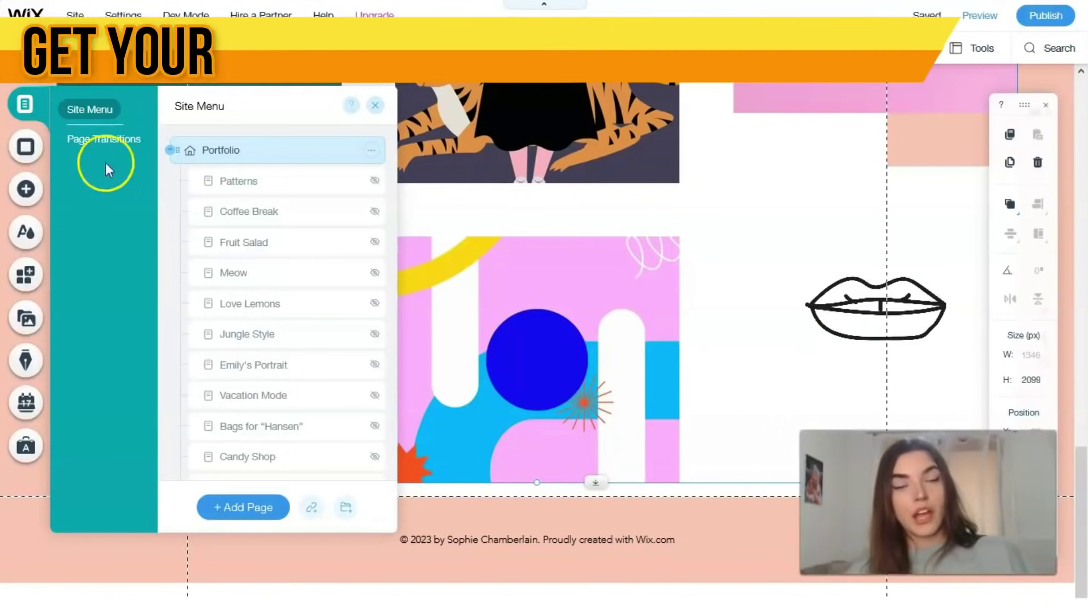
pyautogui.click(27, 145)
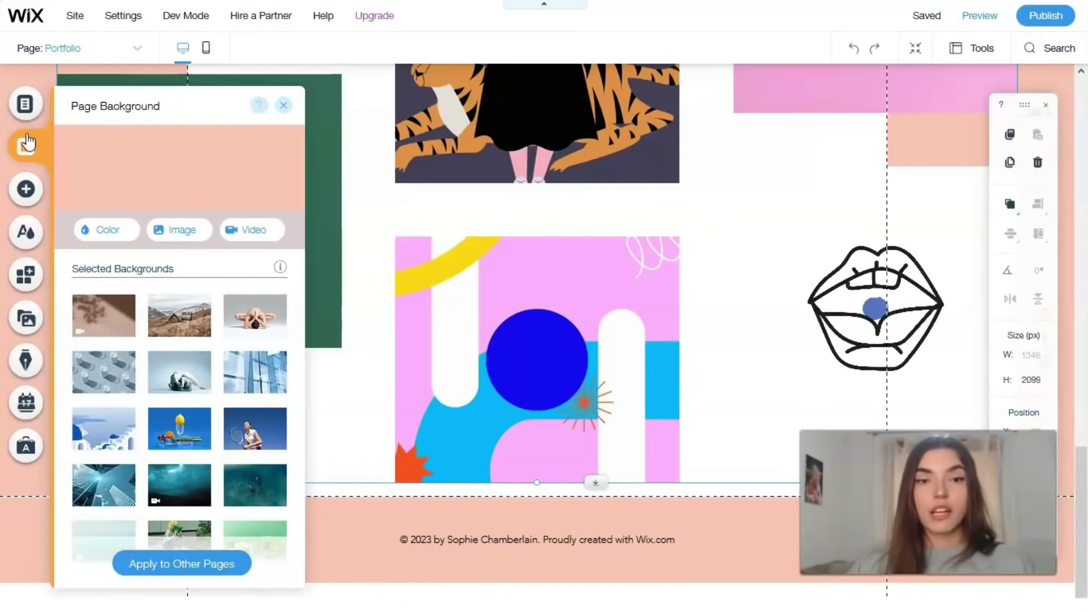
pyautogui.click(82, 261)
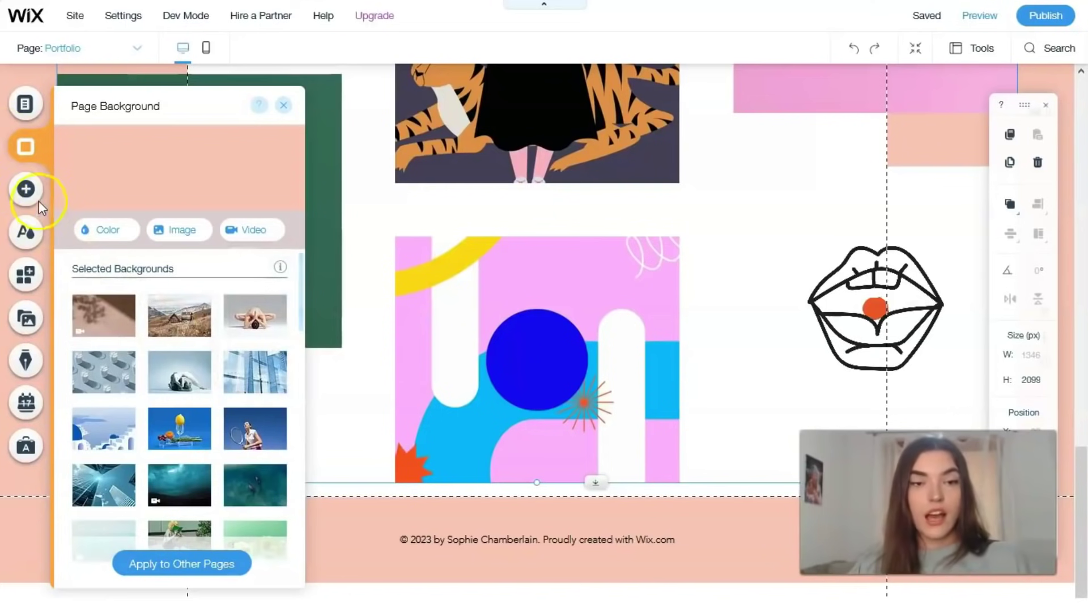
# Pick the album-style Wix Music player from the Add panel's Video & Music elements.
pyautogui.click(26, 190)
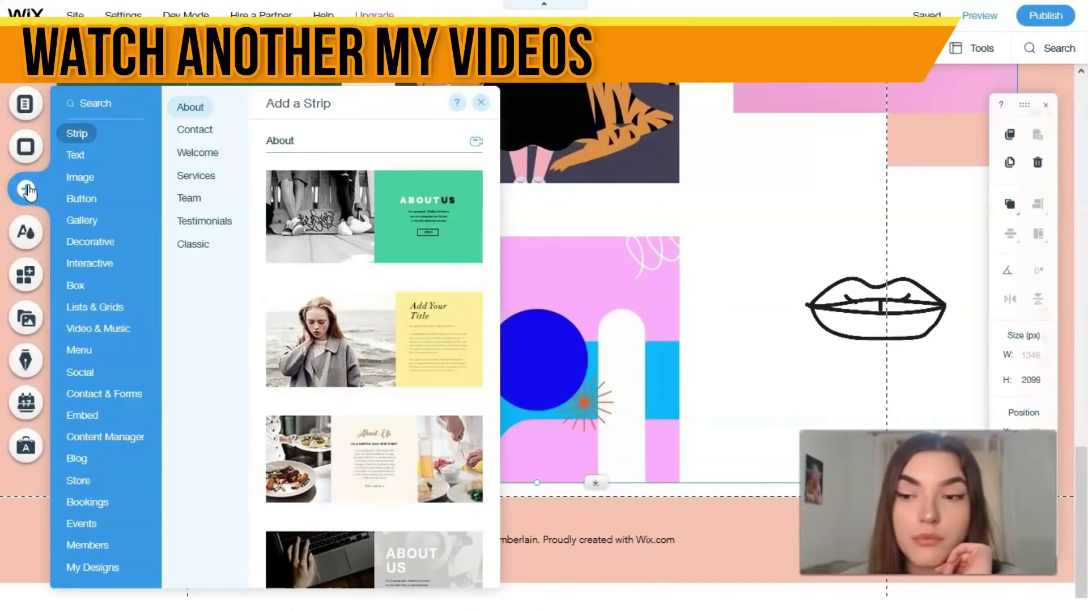
pyautogui.click(67, 136)
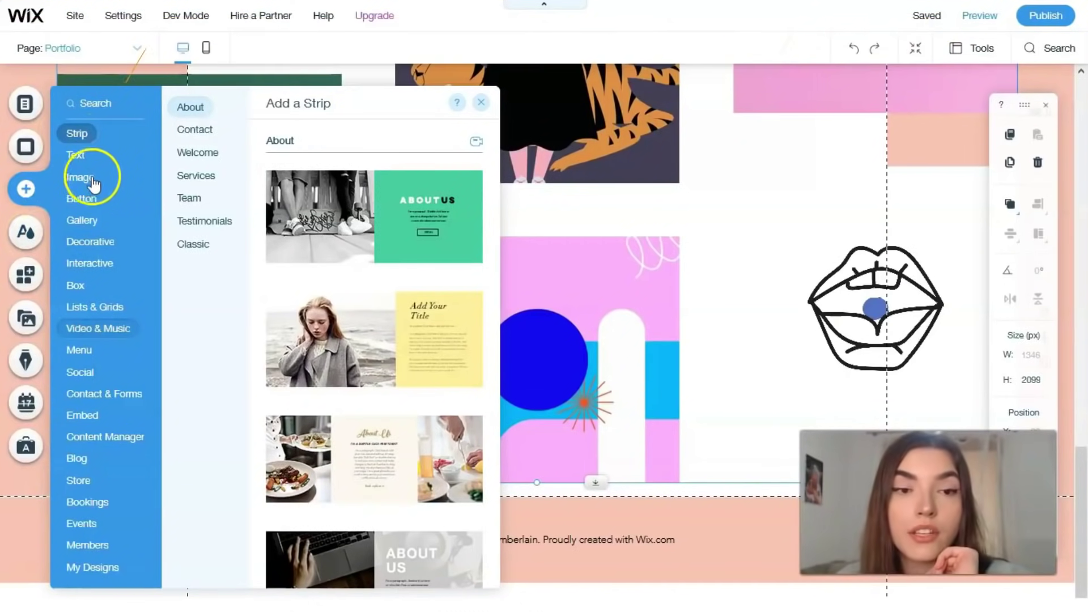
pyautogui.click(97, 328)
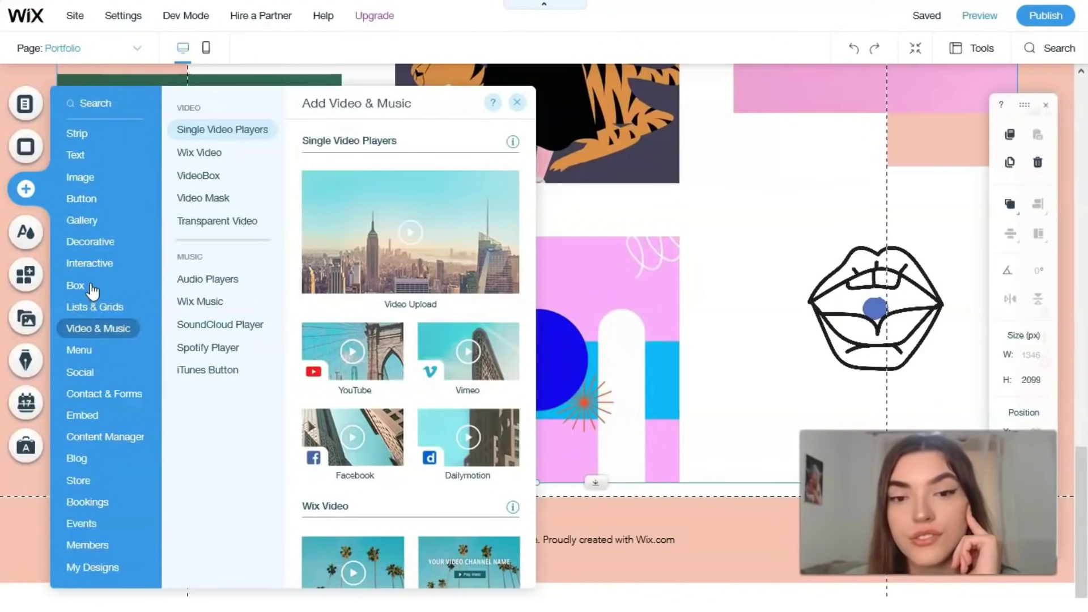
pyautogui.click(202, 283)
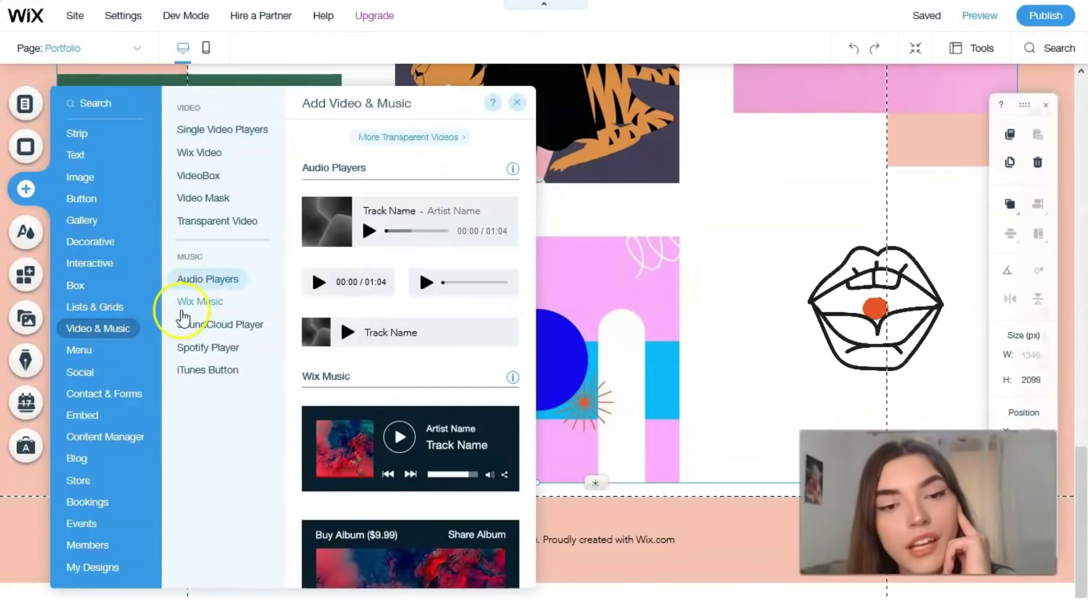
pyautogui.click(190, 305)
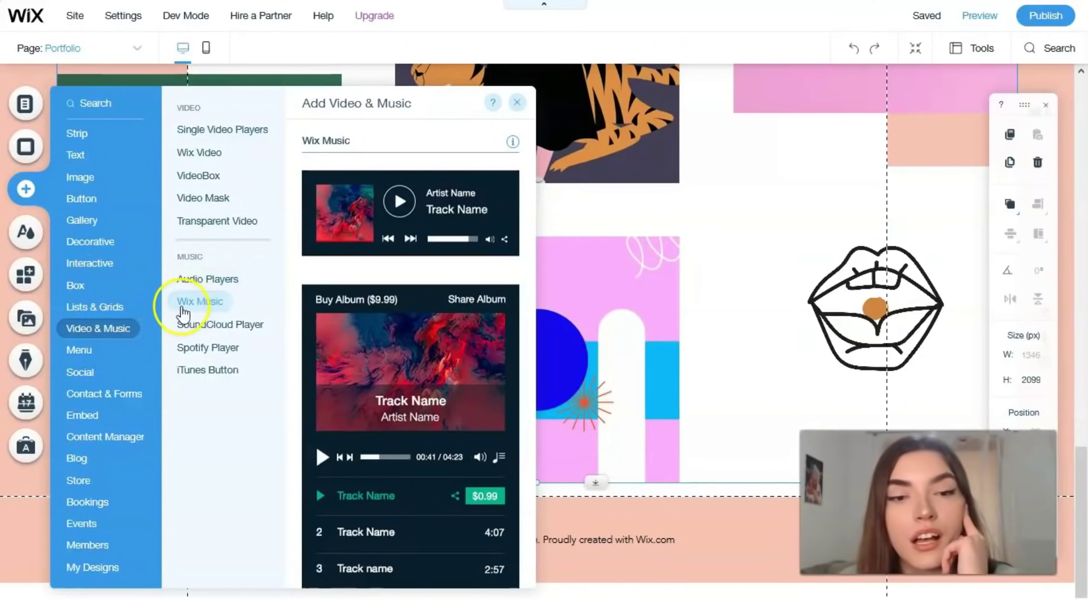
pyautogui.click(358, 422)
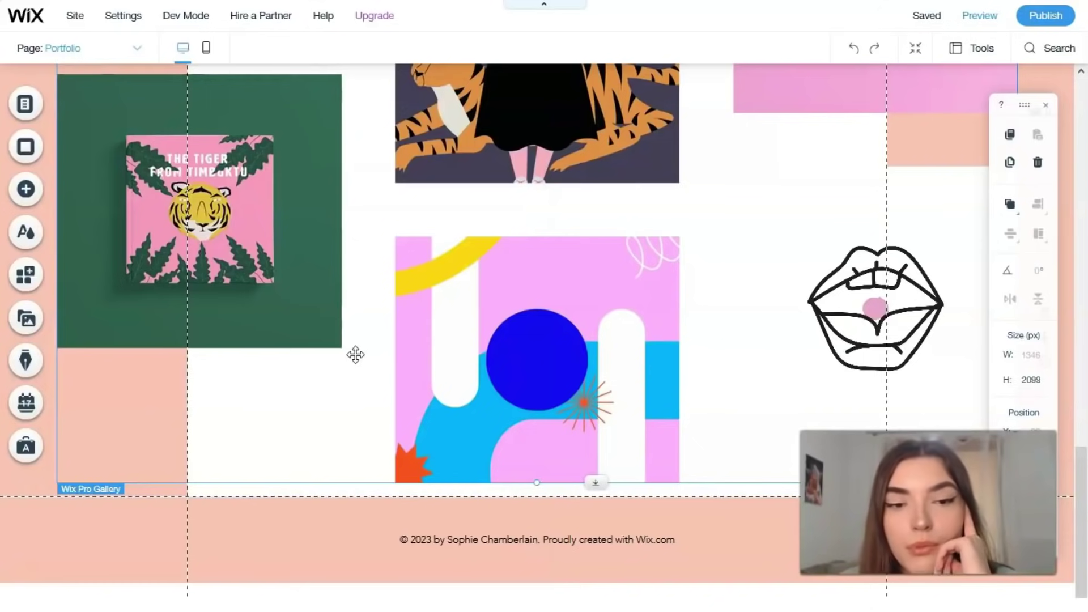
# Drop the Wix Music album player below the gallery and centre it on the page.
pyautogui.moveTo(356, 355); pyautogui.dragTo(436, 380)
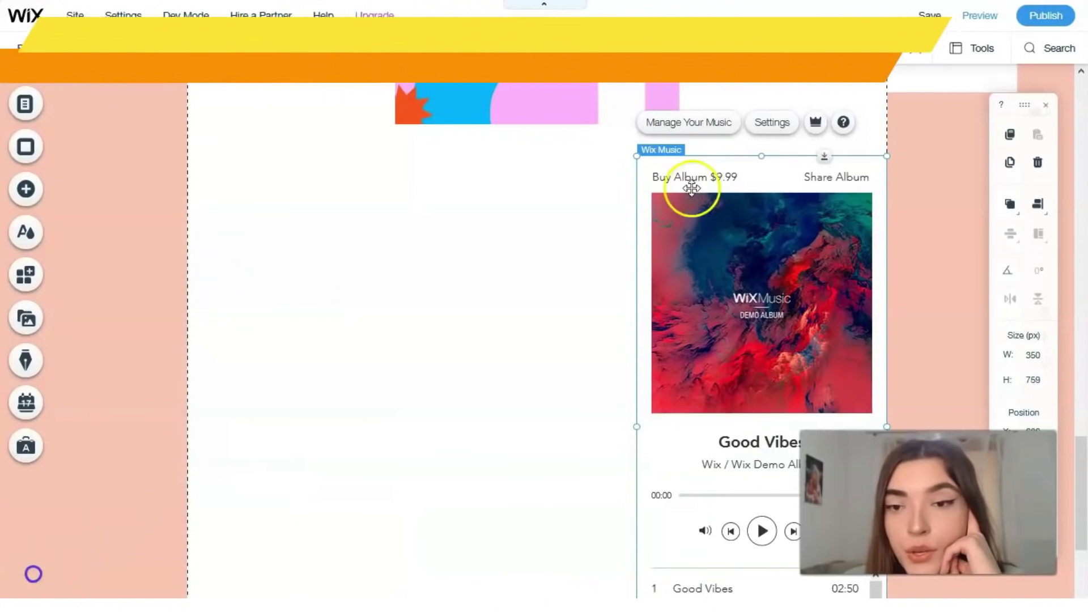
pyautogui.moveTo(760, 180); pyautogui.dragTo(566, 171)
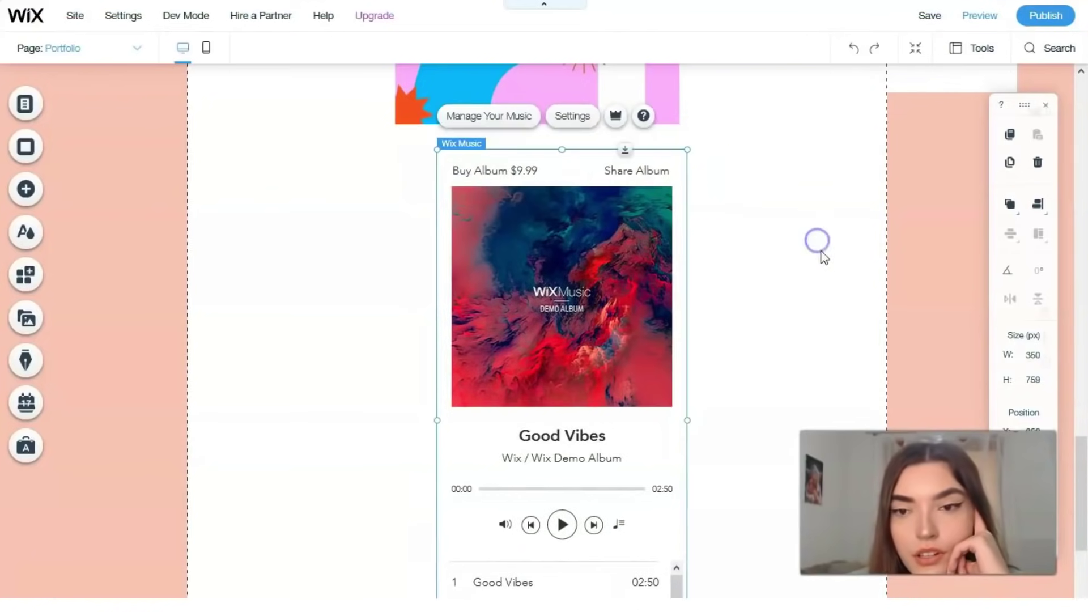
pyautogui.click(770, 318)
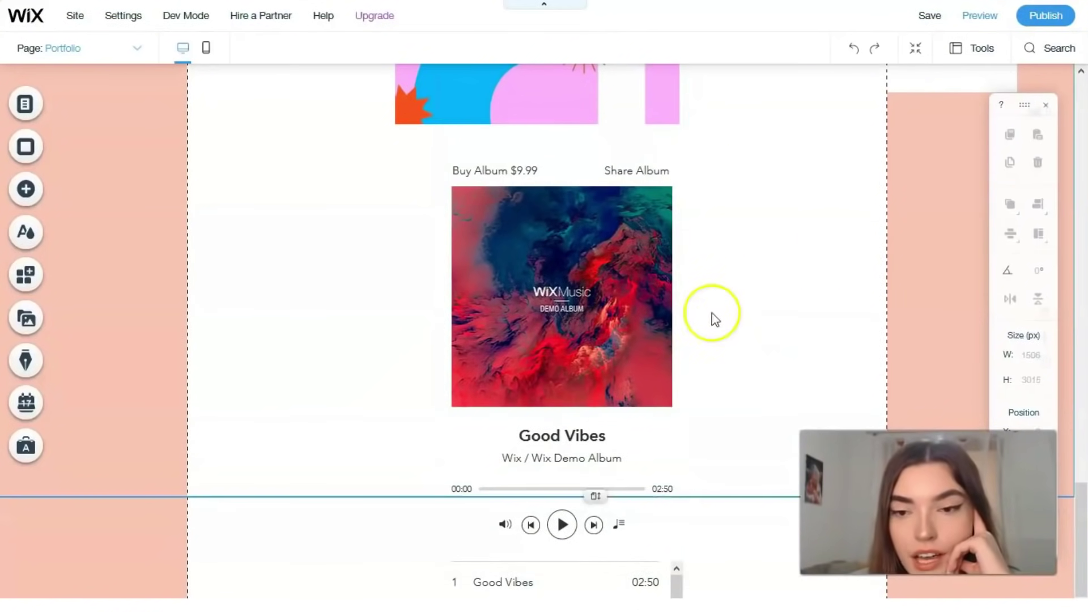
pyautogui.scroll(-3, 611, 239)
pyautogui.scroll(-1, 611, 239)
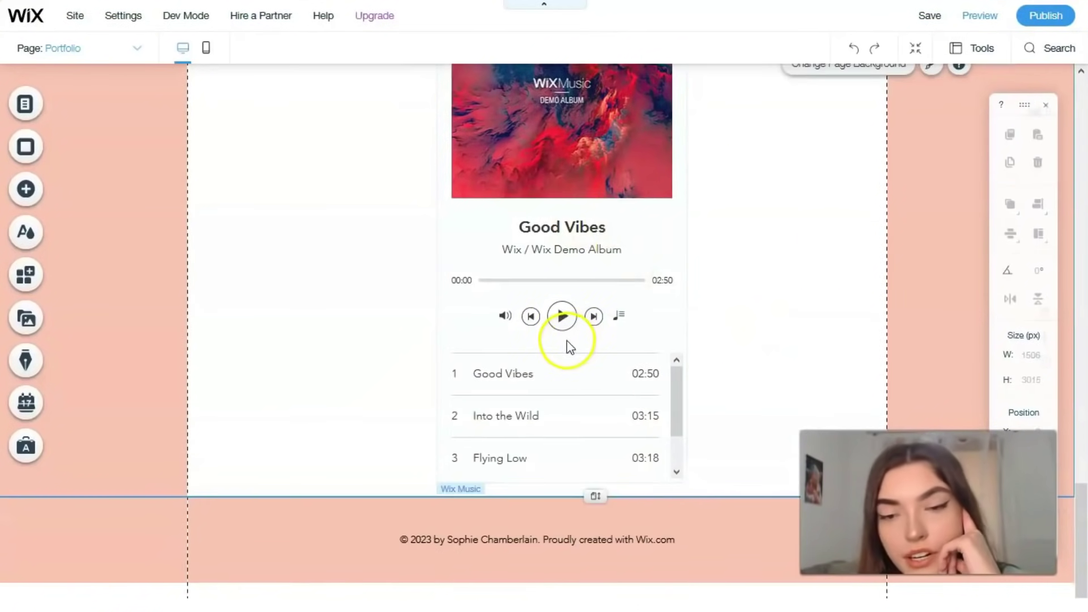
pyautogui.scroll(2, 170, 368)
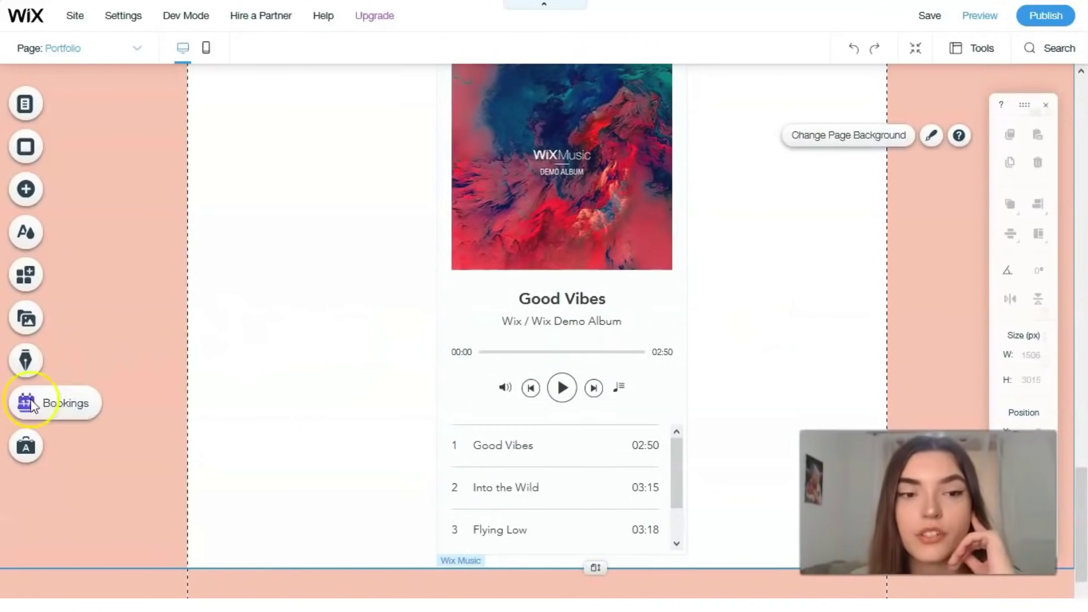
# Review the Theme Manager's text styles, then return to the site colours.
pyautogui.click(26, 233)
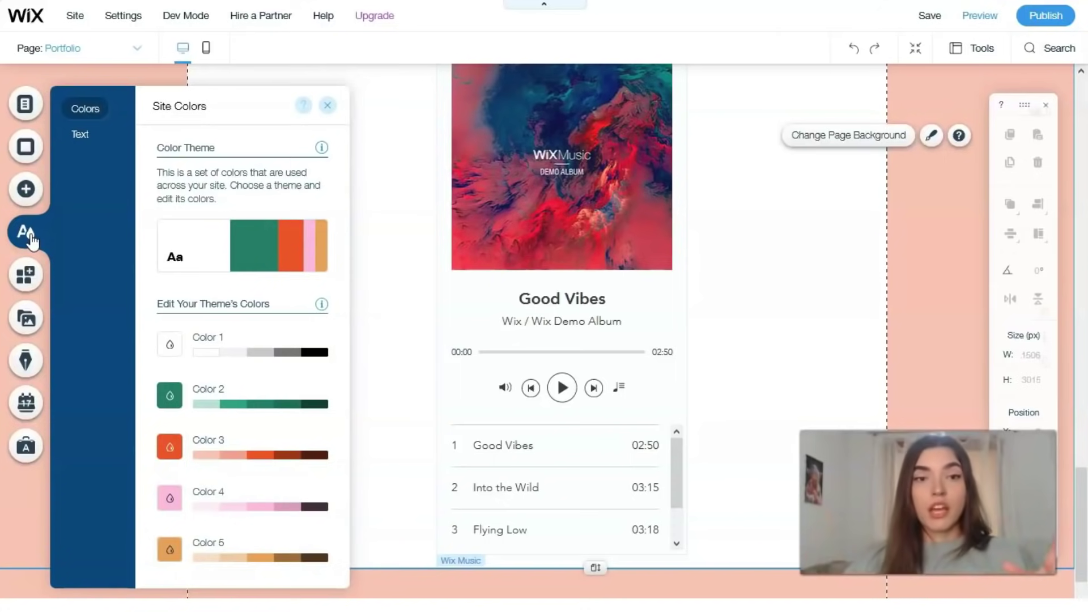
pyautogui.click(84, 132)
pyautogui.scroll(-2, 210, 303)
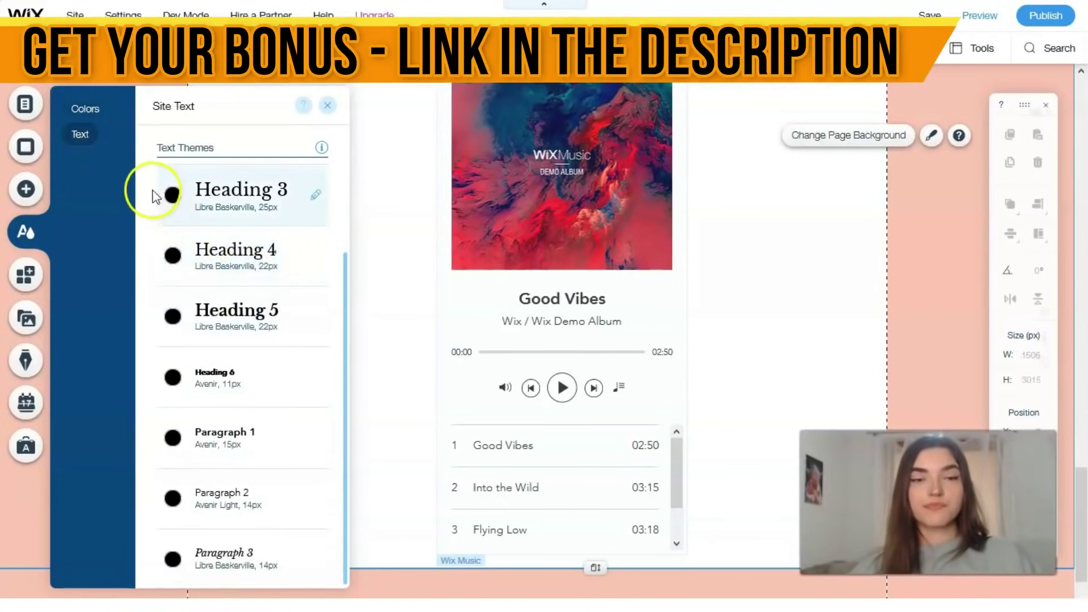
pyautogui.click(90, 111)
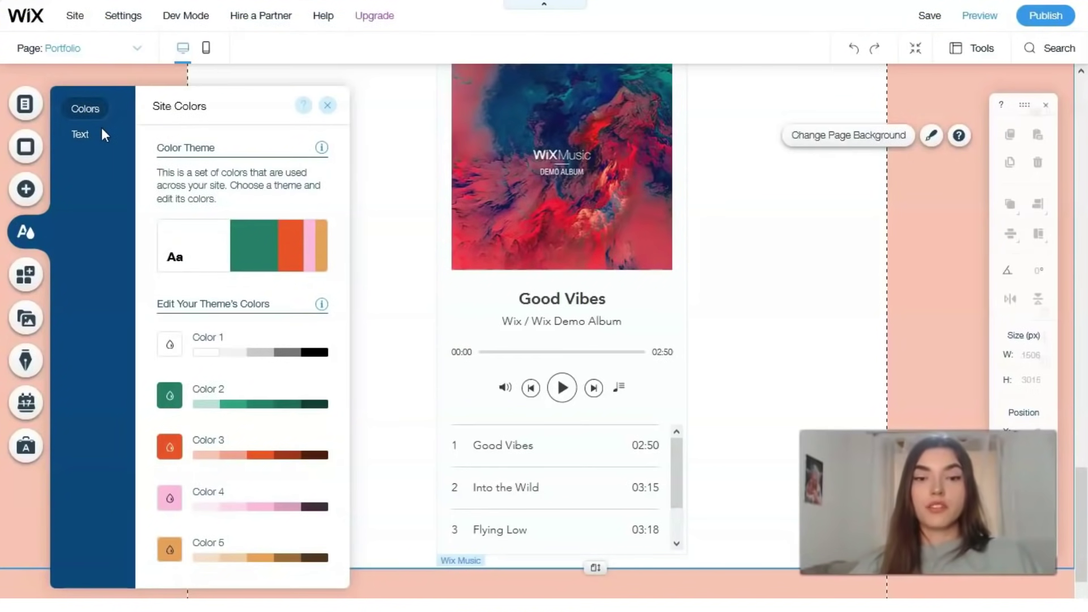
pyautogui.click(33, 280)
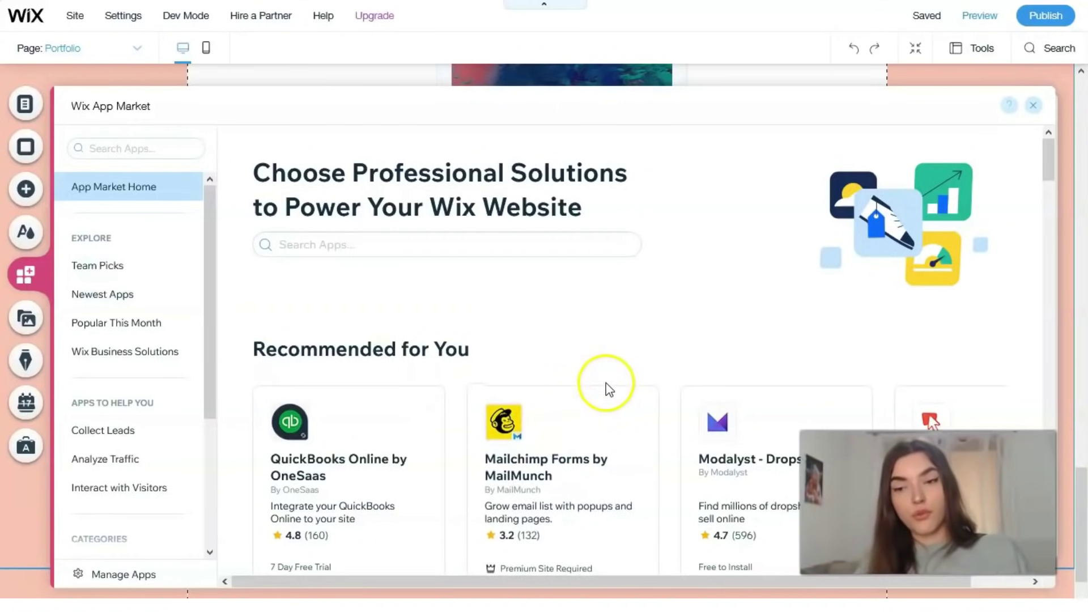
# Browse the App Market recommendations, then bring up the Media panel.
pyautogui.scroll(-3, 604, 385)
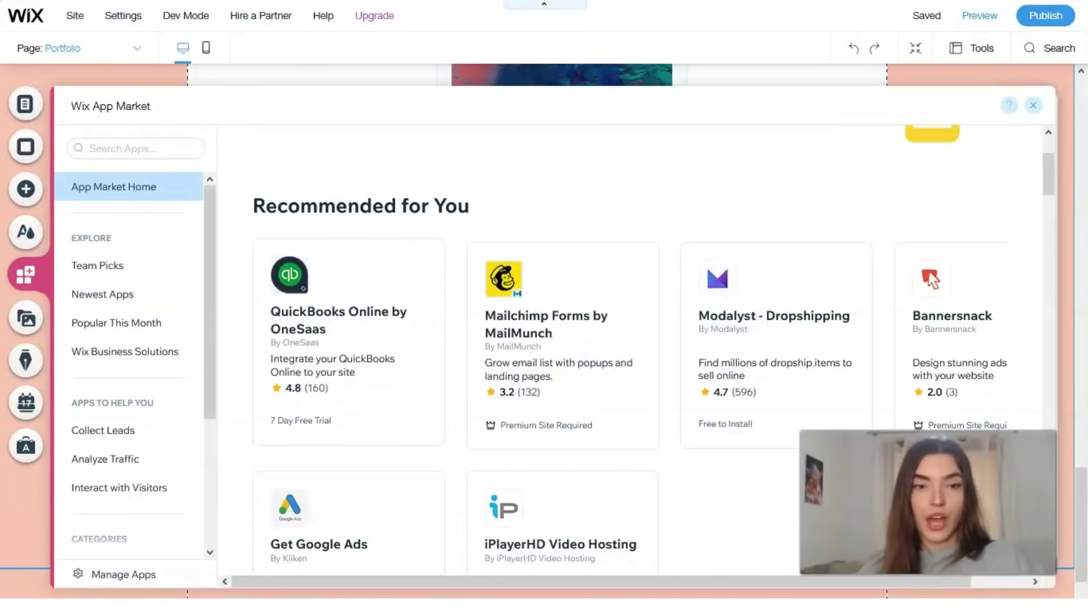
pyautogui.click(28, 321)
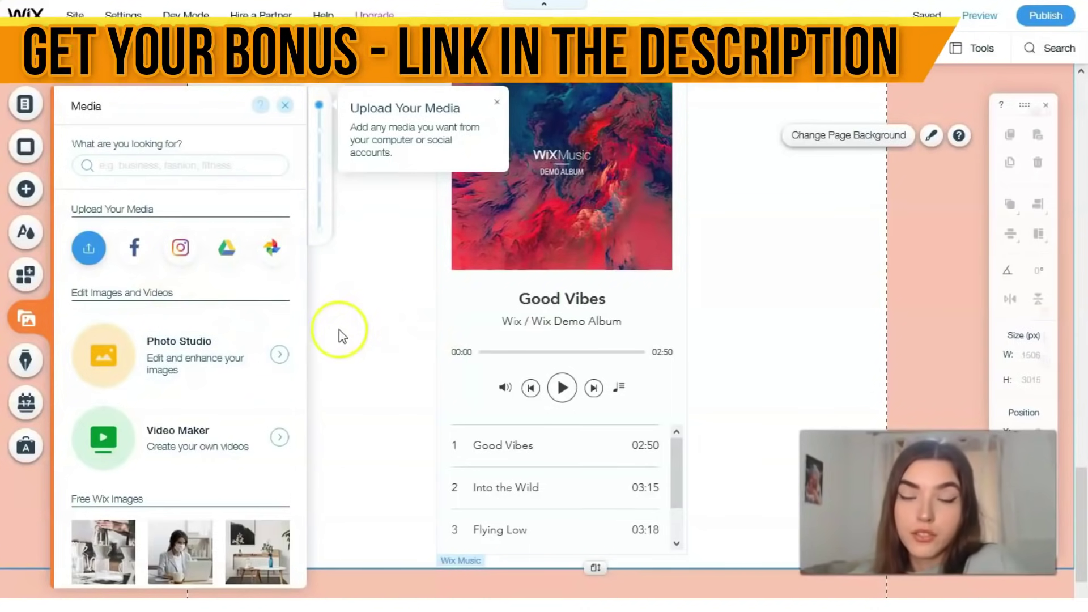
# Browse the Media panel down to Free Wix Images, then show the Start a Blog offer.
pyautogui.scroll(-3, 263, 391)
pyautogui.scroll(-2, 258, 390)
pyautogui.scroll(1, 201, 312)
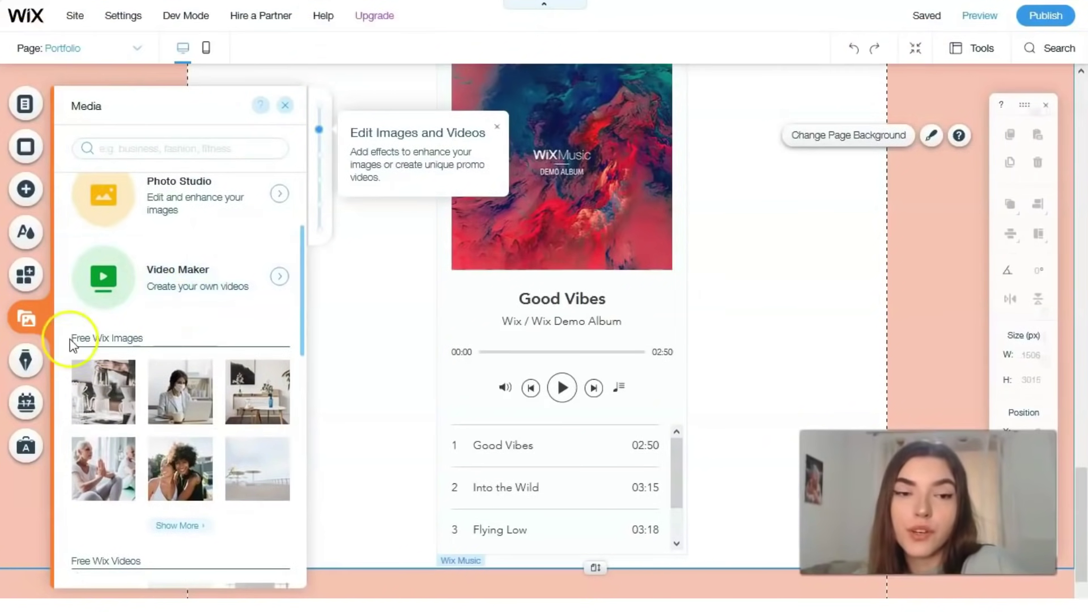
pyautogui.click(18, 365)
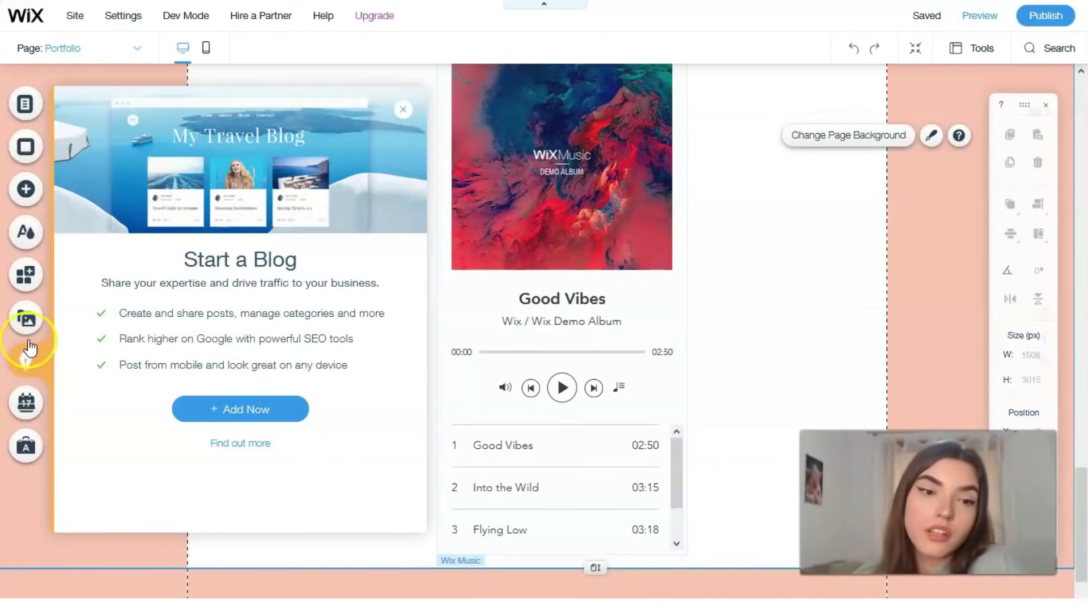
# View the Start Taking Online Bookings offer.
pyautogui.click(43, 414)
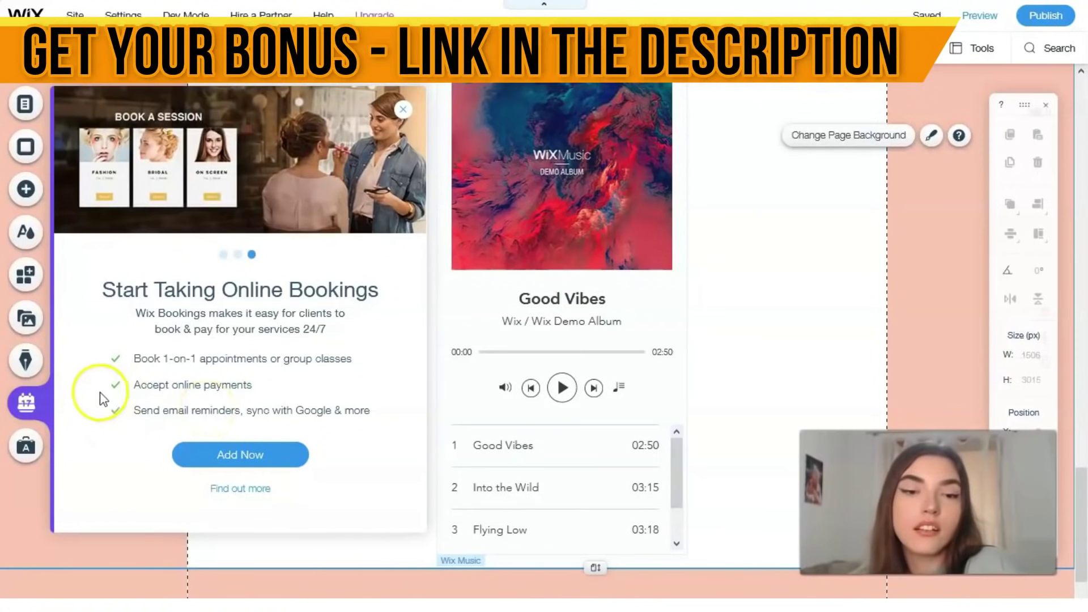
# Open SEO Tools from Ascend's Marketing & SEO business tools.
pyautogui.click(23, 451)
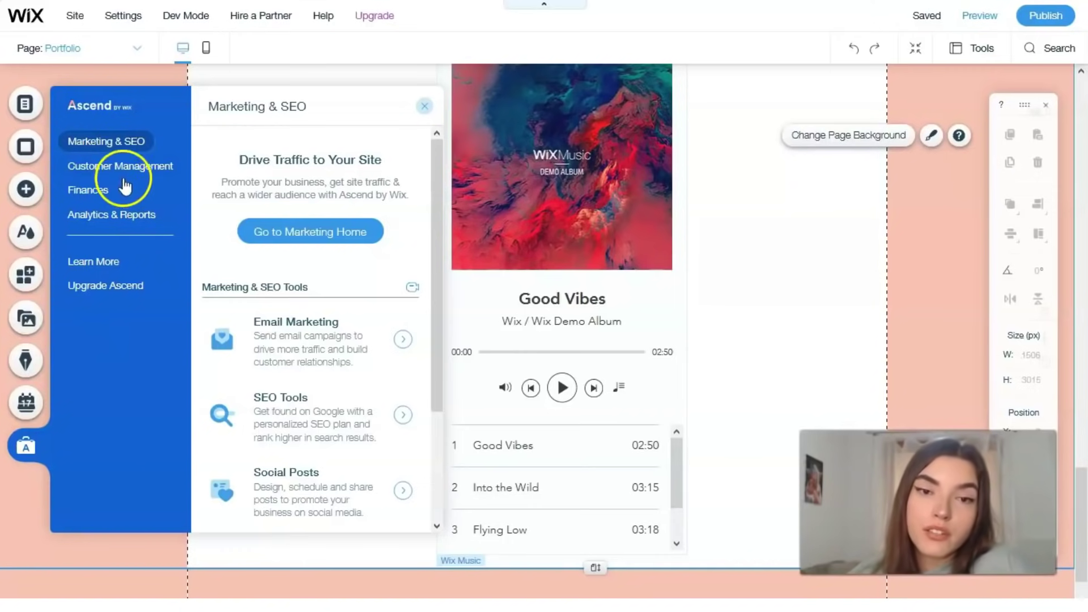
pyautogui.click(316, 400)
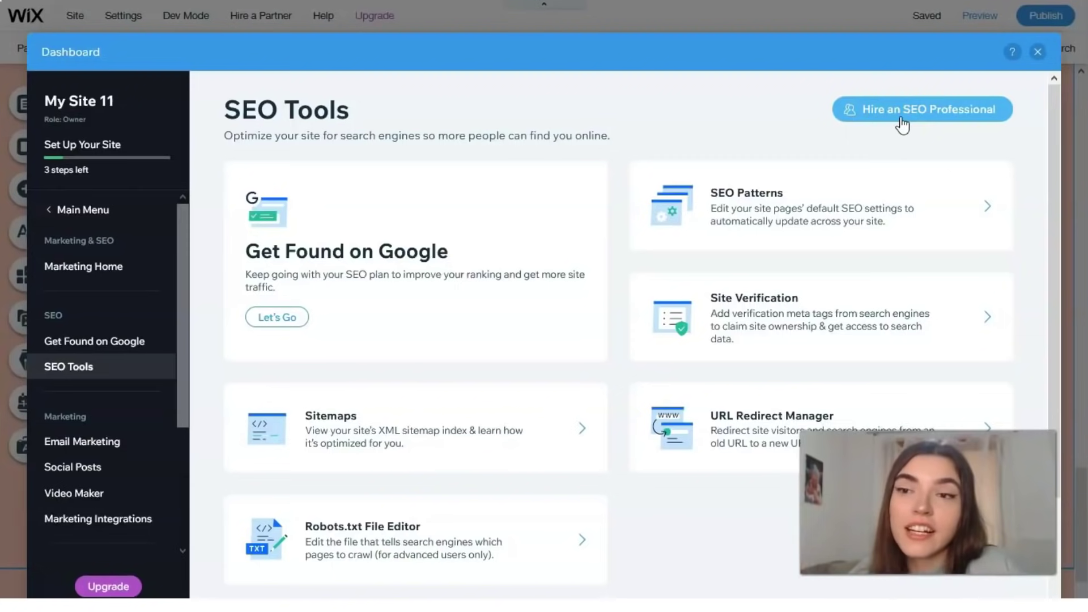
# Close the Dashboard to return to the Portfolio page in the Editor.
pyautogui.click(34, 575)
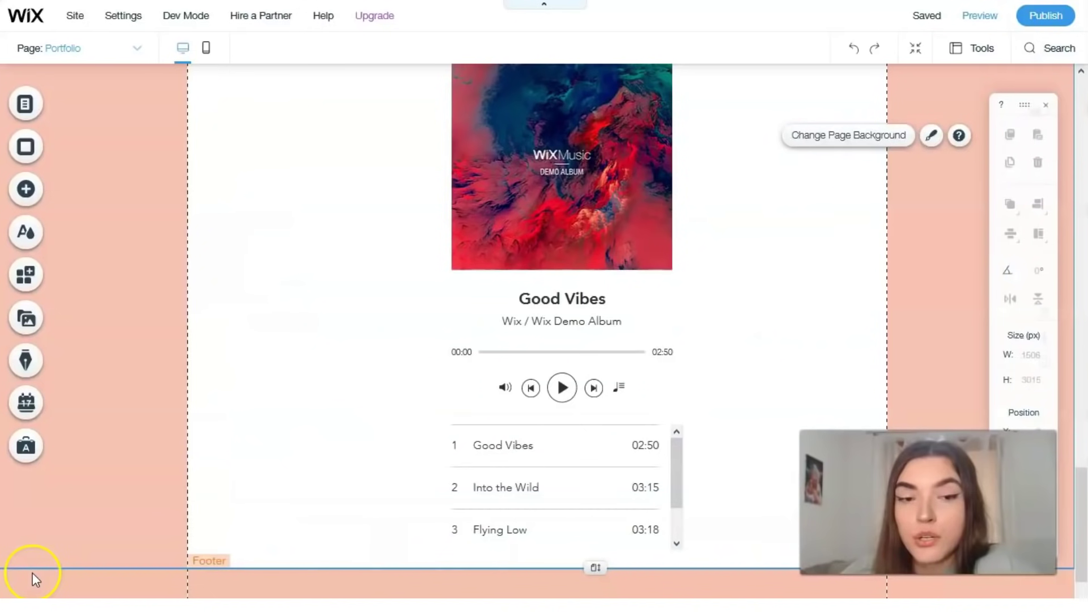